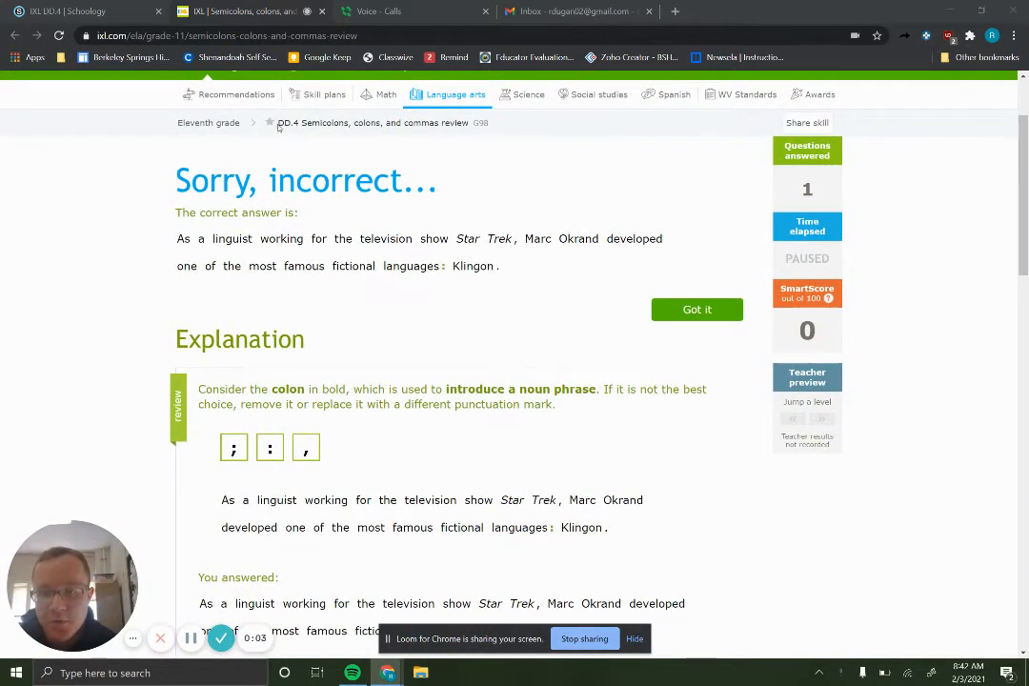
Highlight the skill title and the whole punctuation rules explanation, then clear the highlights
drag(488, 121, 301, 122)
click(477, 246)
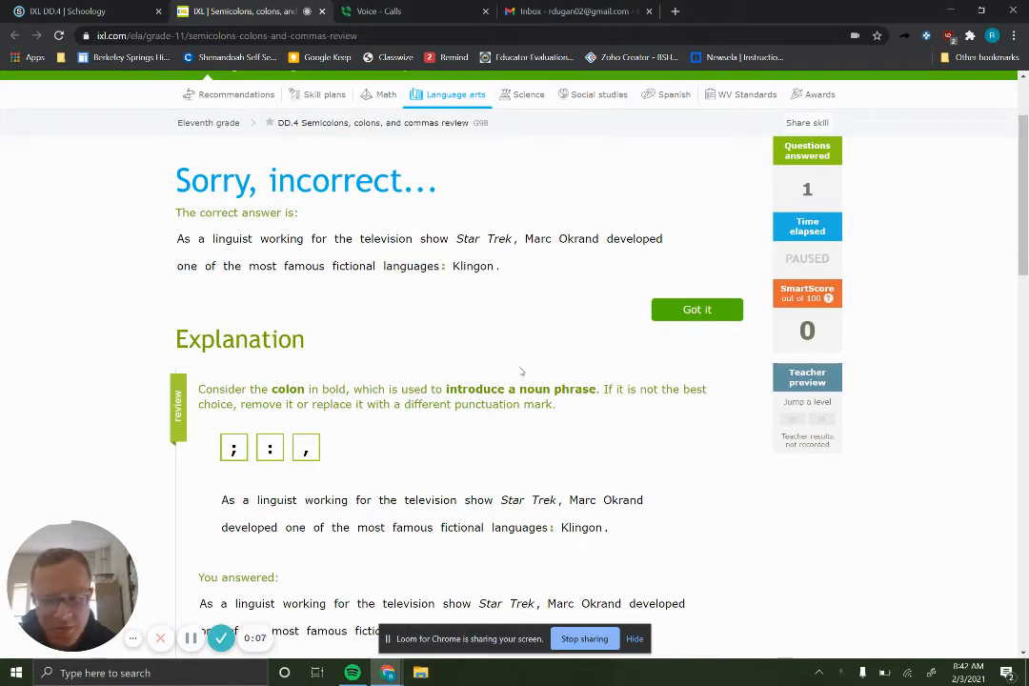
scroll(522, 419, down, 1)
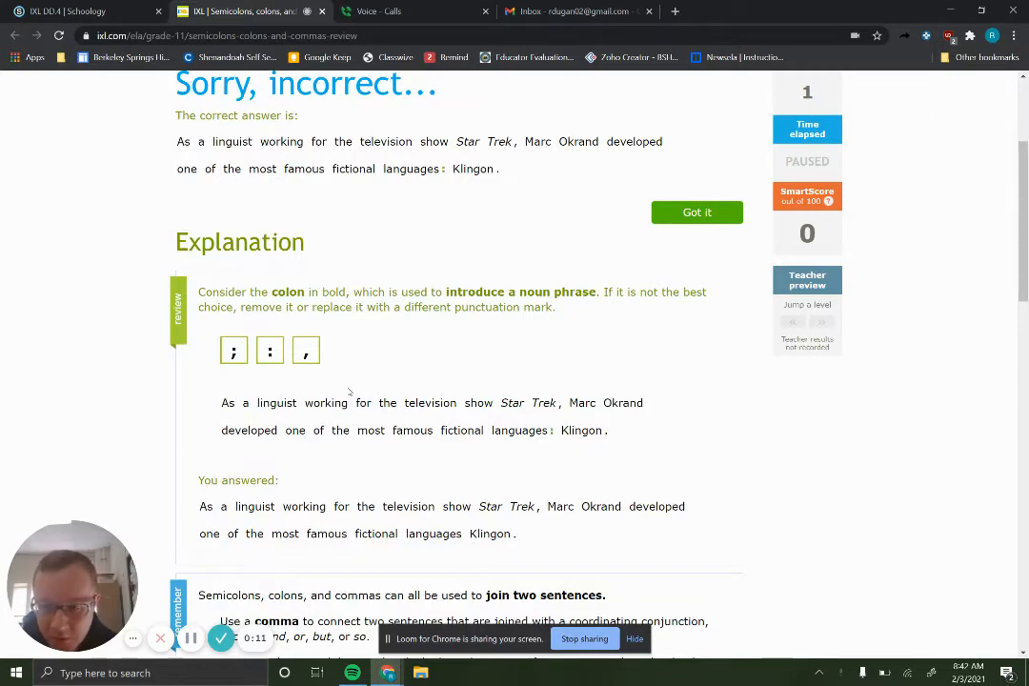
scroll(350, 389, down, 2)
scroll(350, 389, down, 2)
scroll(350, 389, up, 2)
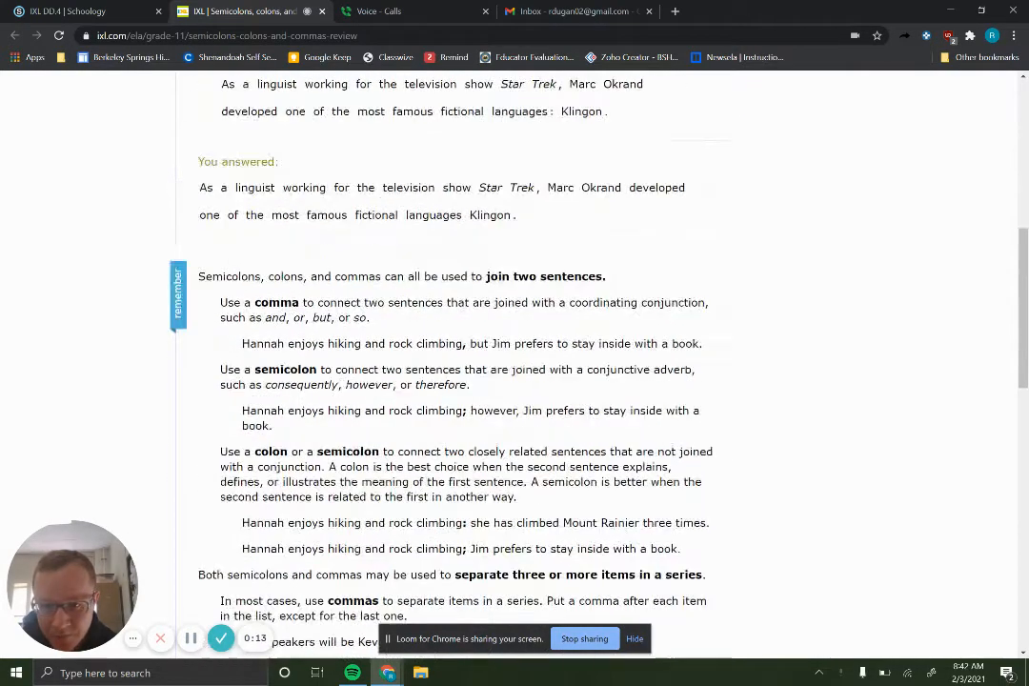
scroll(321, 269, up, 5)
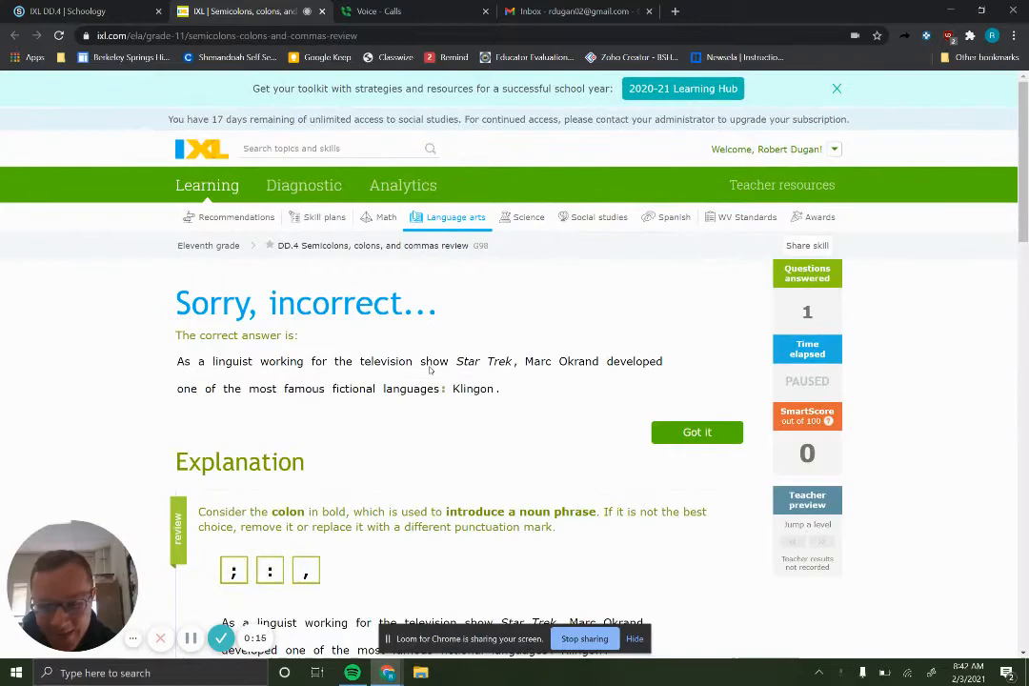
scroll(467, 392, down, 3)
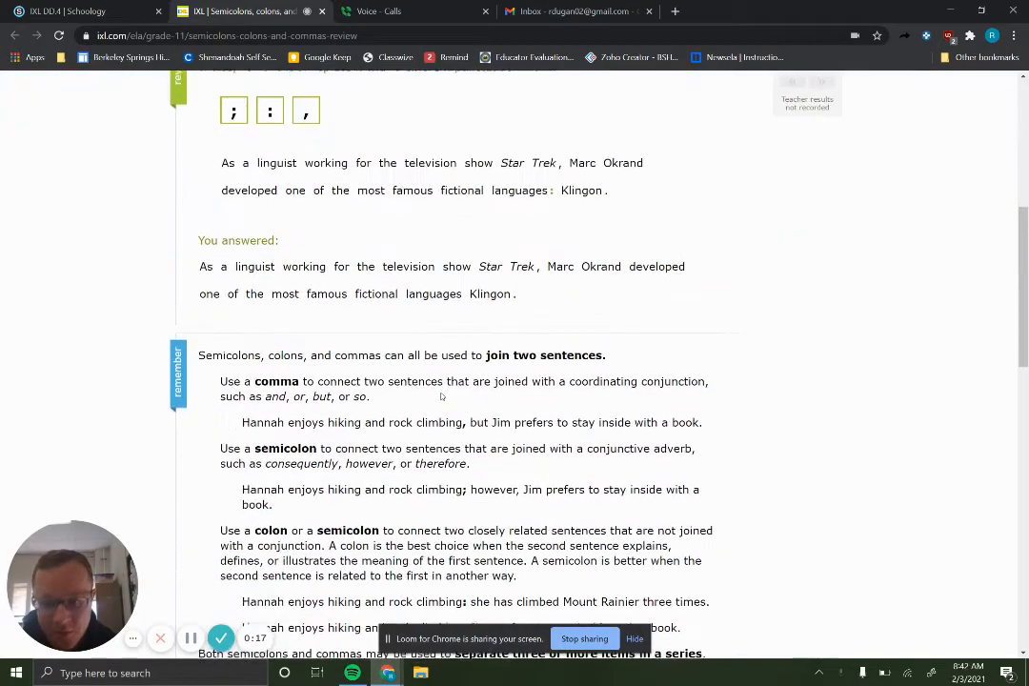
scroll(466, 392, down, 3)
scroll(421, 279, down, 3)
scroll(421, 334, down, 4)
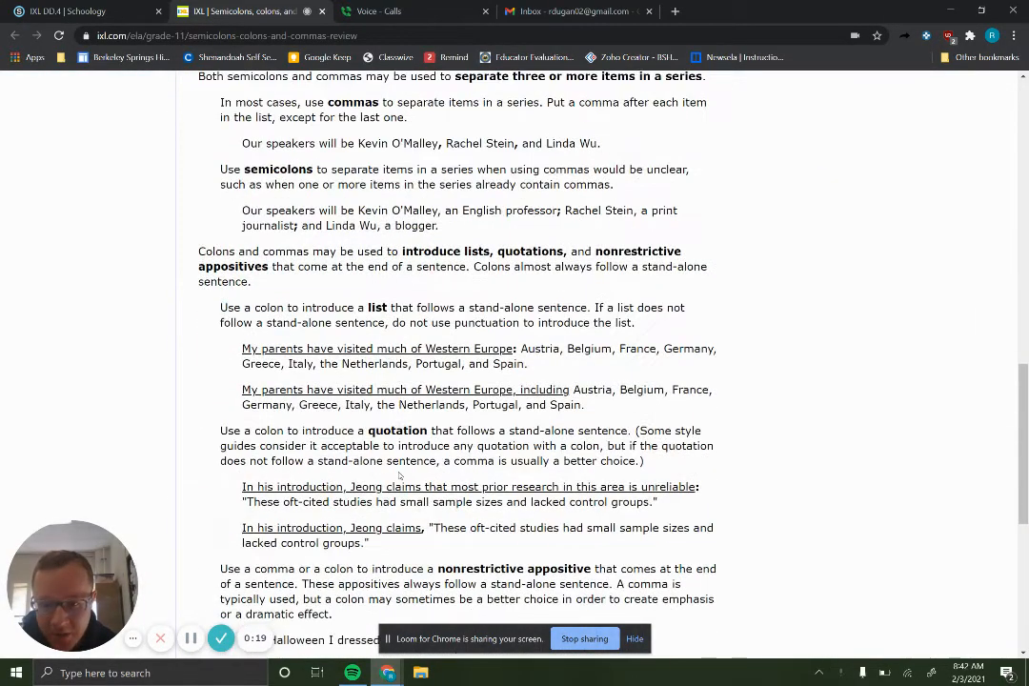
scroll(400, 466, down, 4)
scroll(400, 474, up, 1)
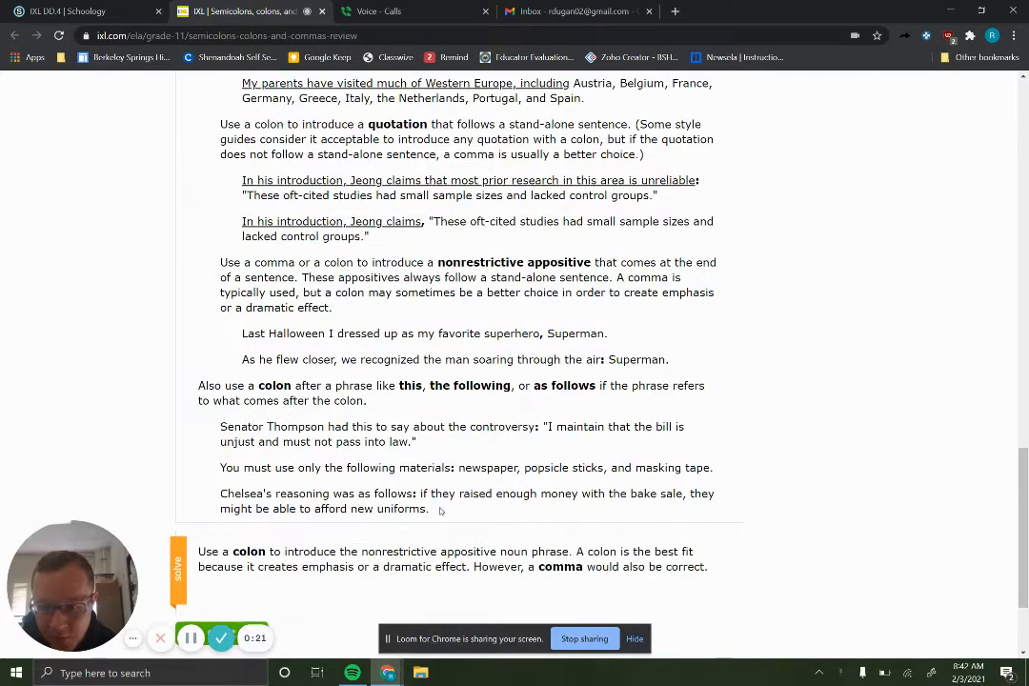
mouse_move(440, 510)
mouse_down()
mouse_move(215, 226)
mouse_move(198, 76)
mouse_up()
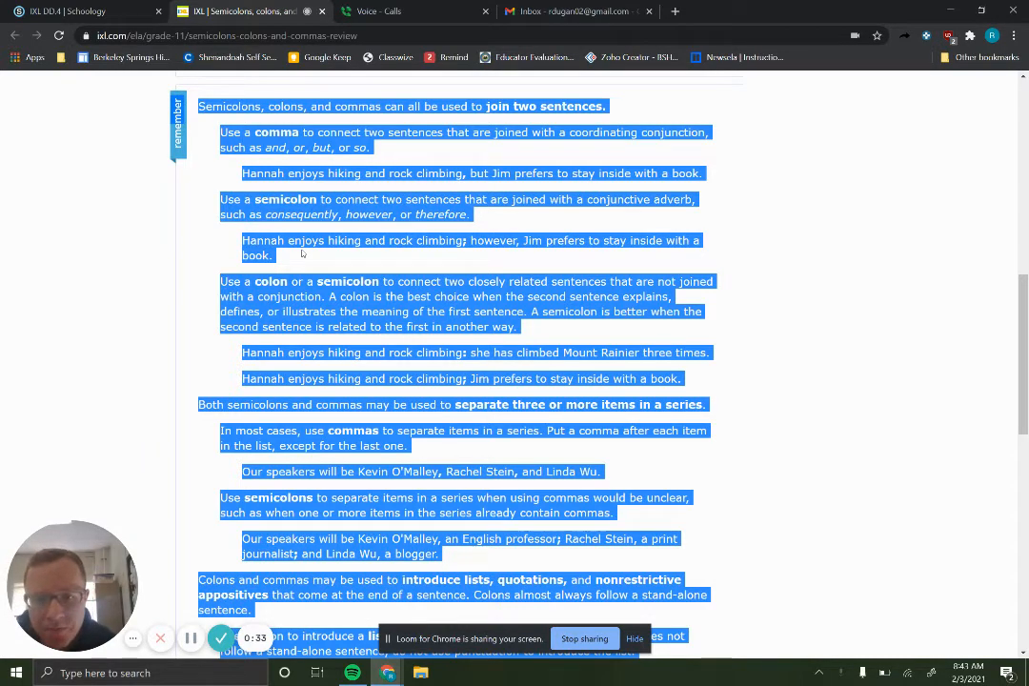
right_click(303, 254)
click(336, 261)
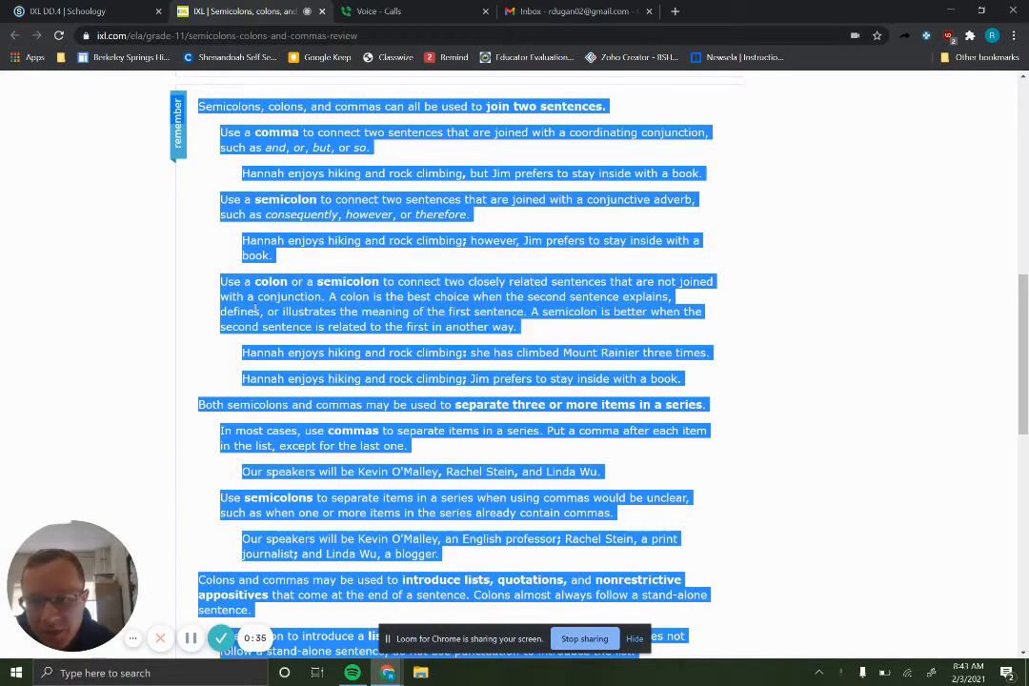
click(255, 301)
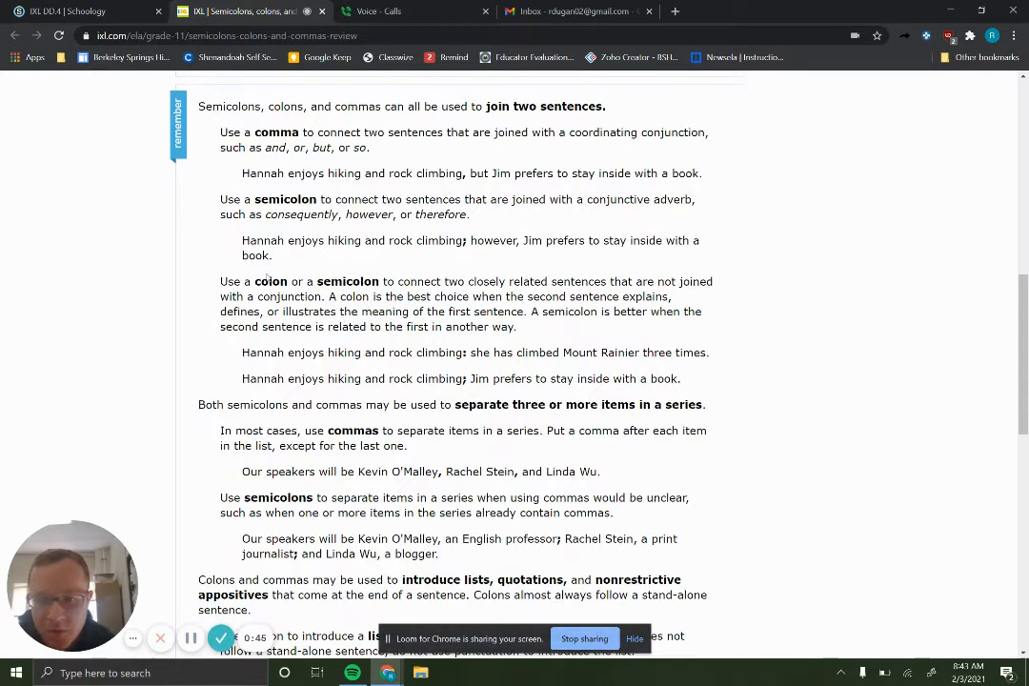
Highlight the Mount Rainier example, the word colon, and the rule on when a colon is best
drag(466, 352, 366, 327)
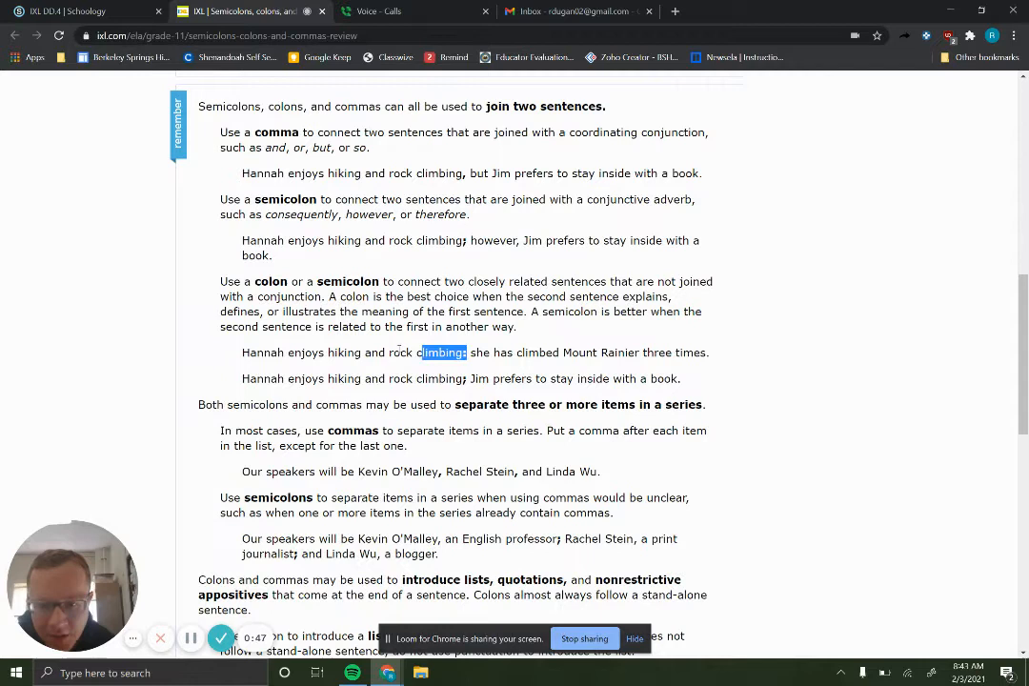
click(366, 326)
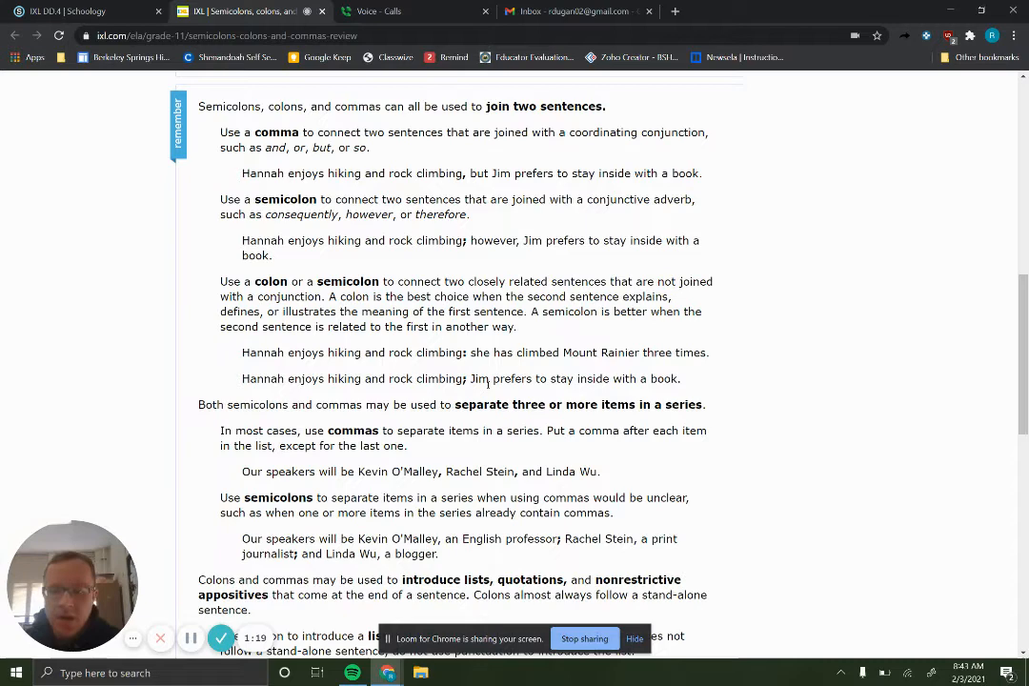
double_click(273, 281)
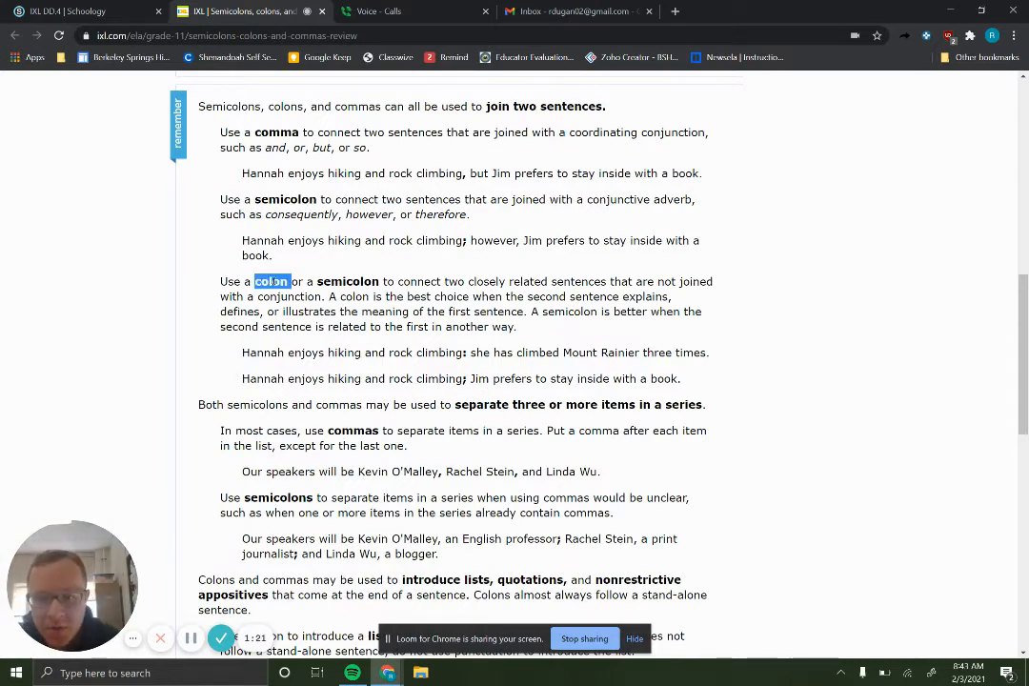
scroll(275, 282, down, 1)
scroll(274, 282, down, 1)
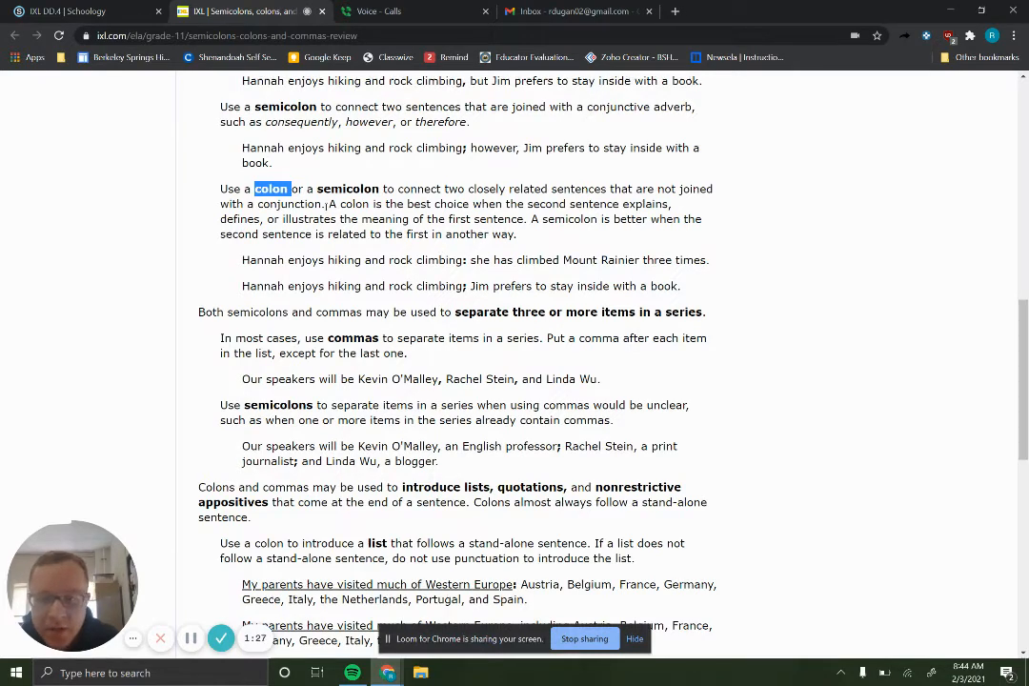
mouse_move(328, 204)
mouse_down()
mouse_move(656, 220)
mouse_move(527, 220)
mouse_up()
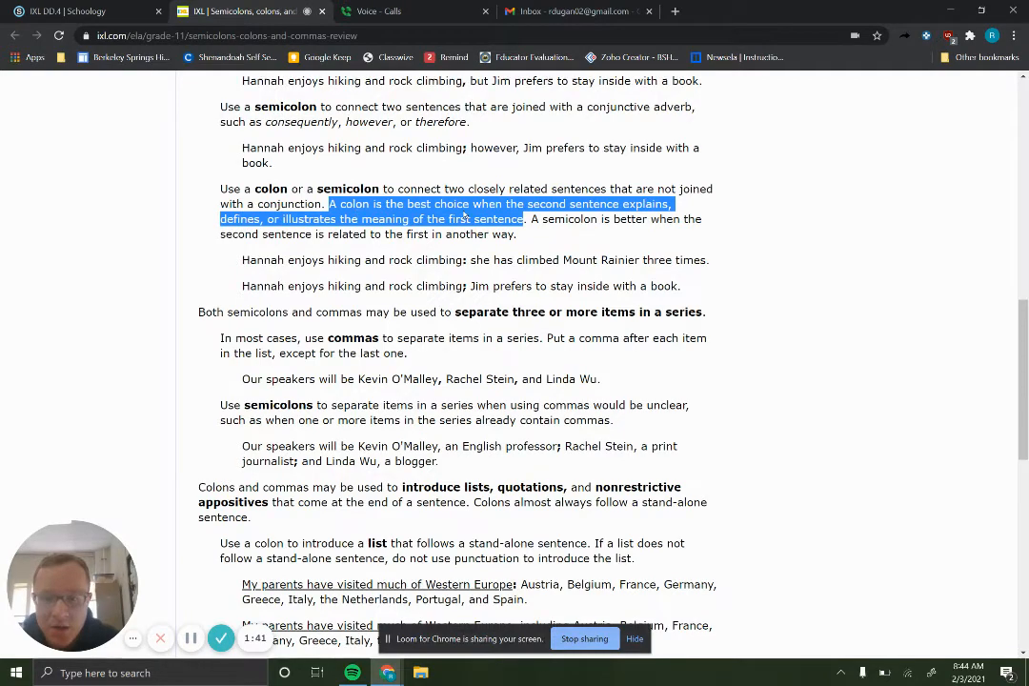
scroll(514, 232, down, 1)
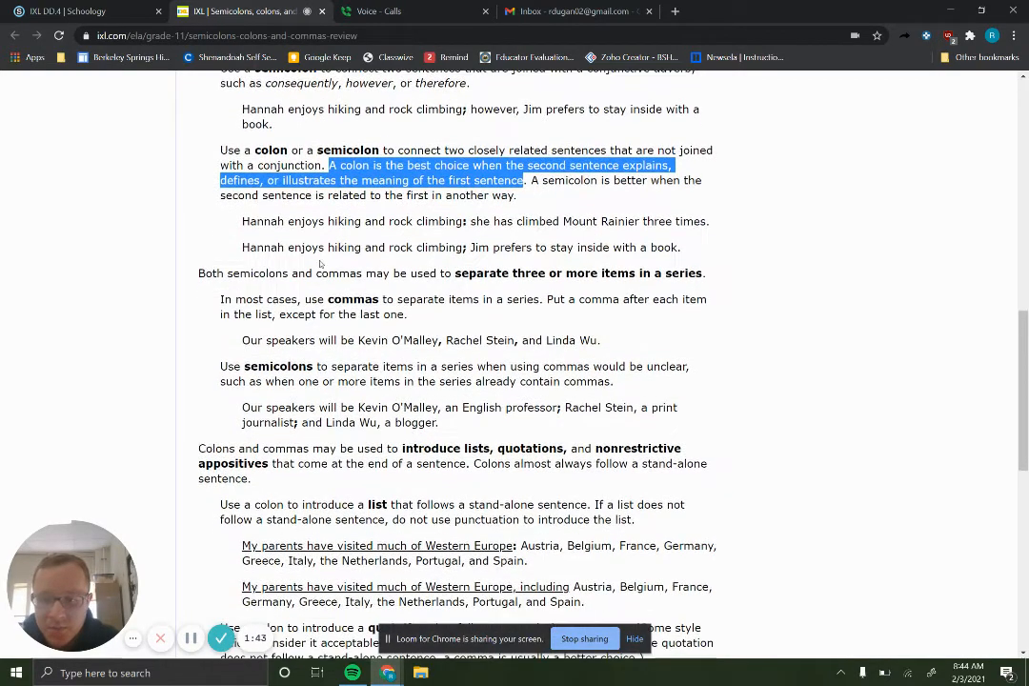
scroll(514, 231, down, 1)
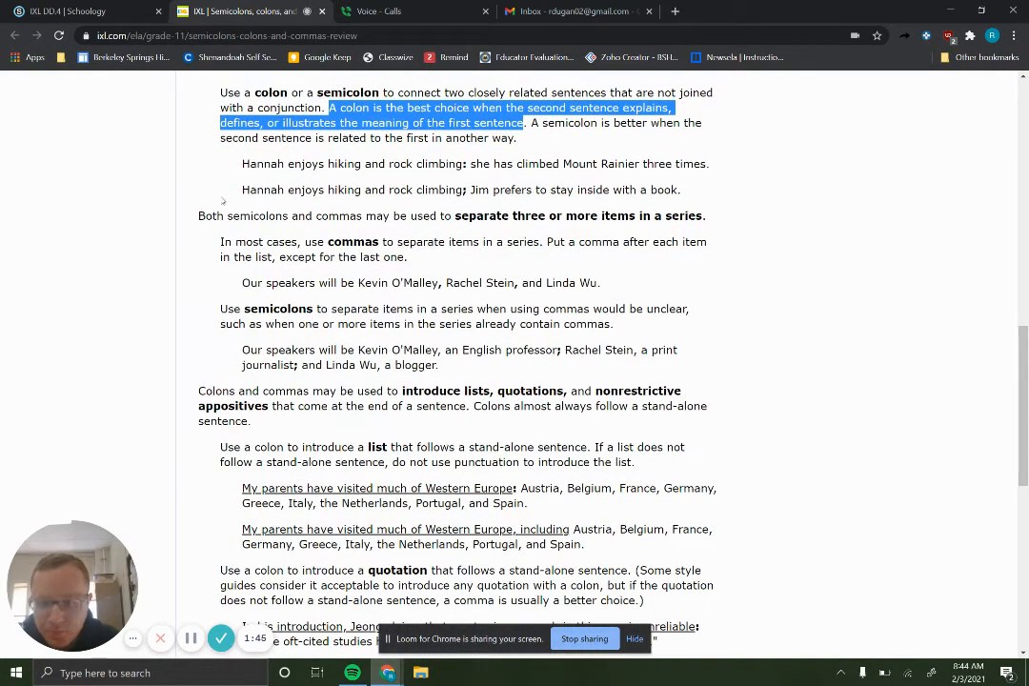
Highlight the rule about separating items in a series, then clear it
mouse_move(197, 215)
mouse_down()
mouse_move(491, 241)
mouse_move(707, 215)
mouse_up()
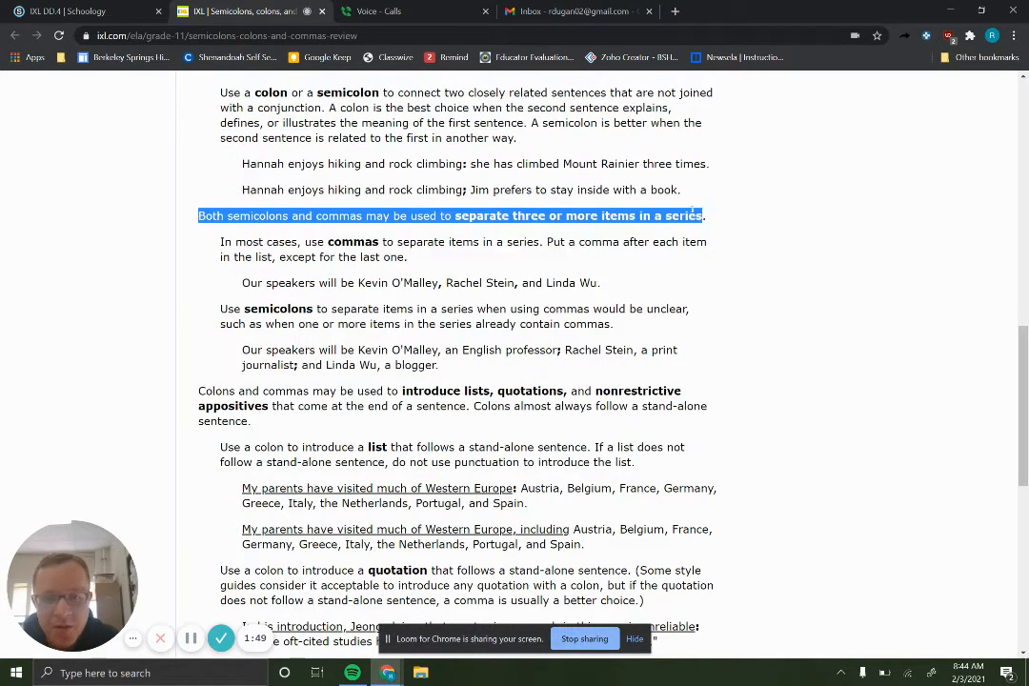
click(444, 283)
drag(444, 283, 423, 283)
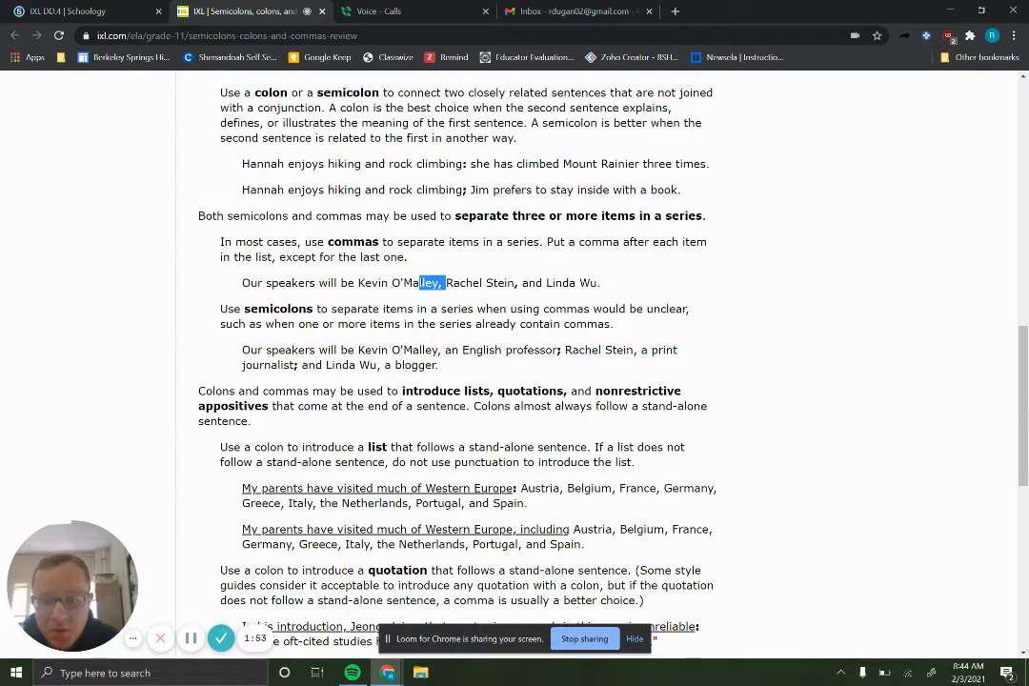
click(420, 282)
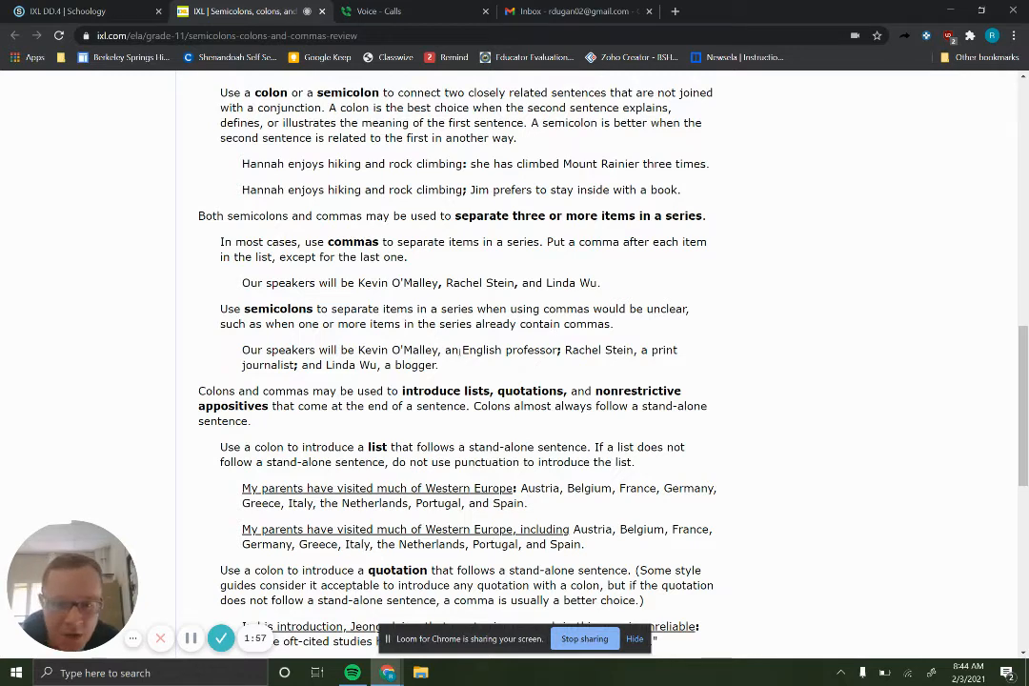
drag(563, 349, 358, 350)
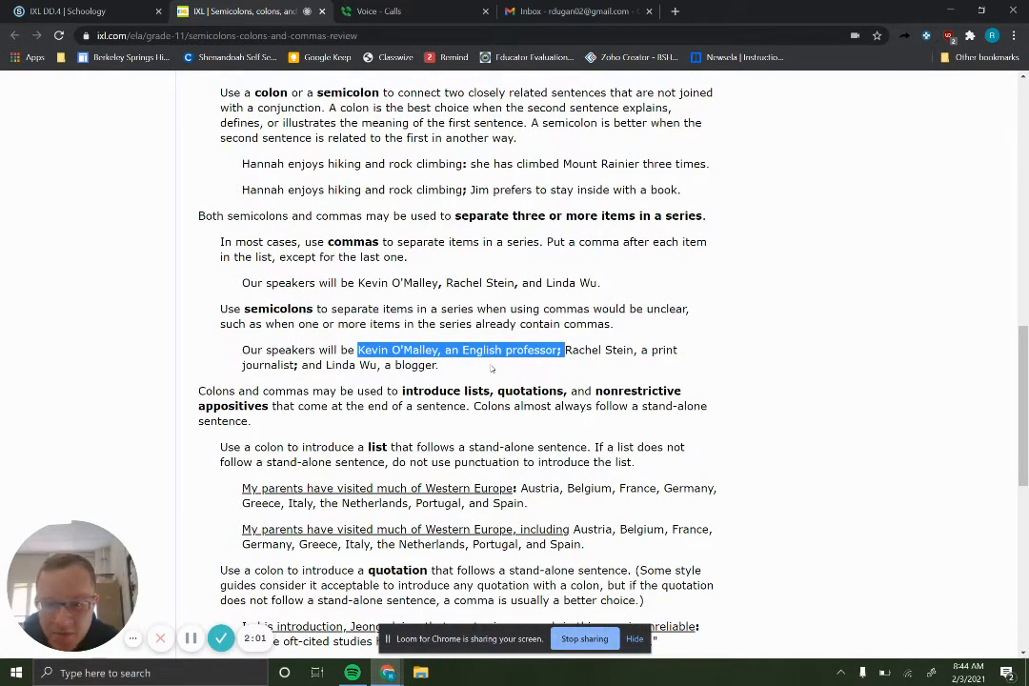
click(455, 354)
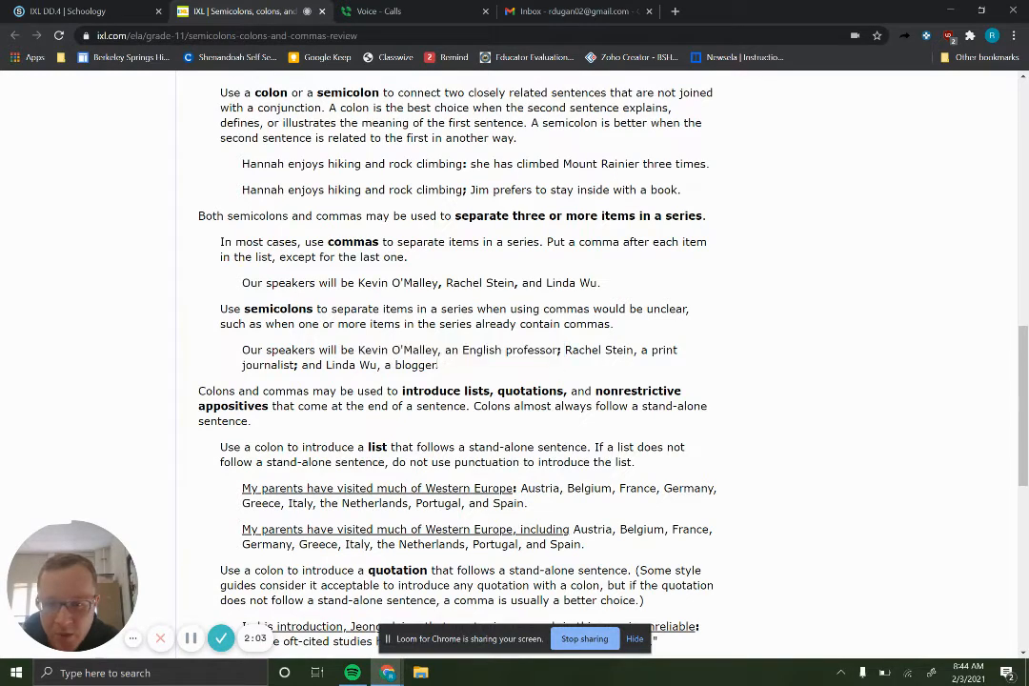
drag(437, 365, 374, 350)
click(483, 338)
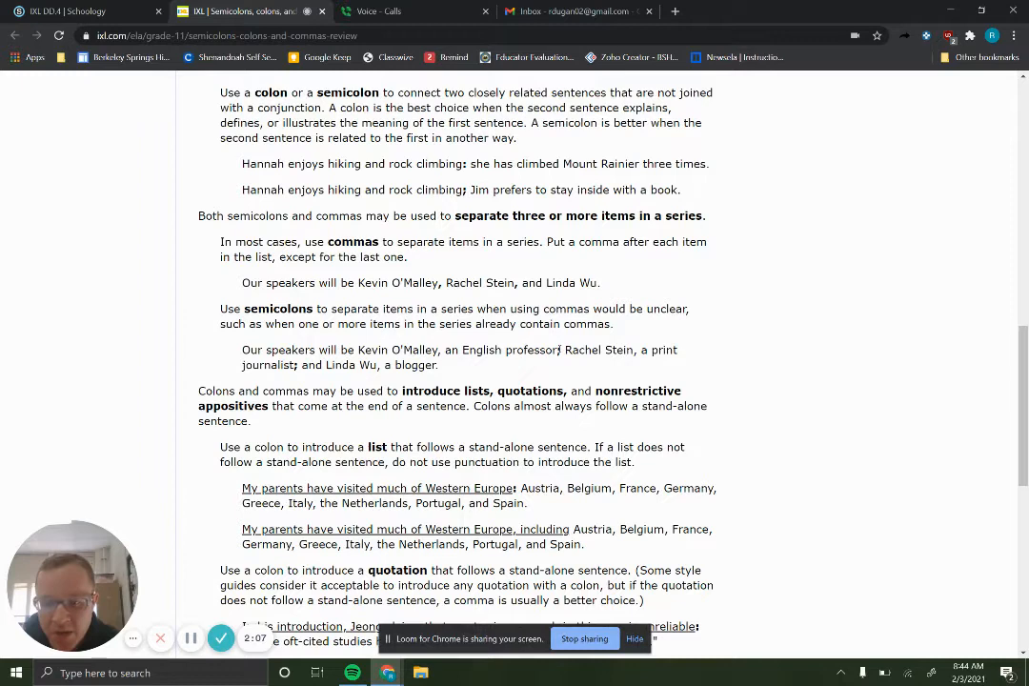
drag(562, 350, 558, 350)
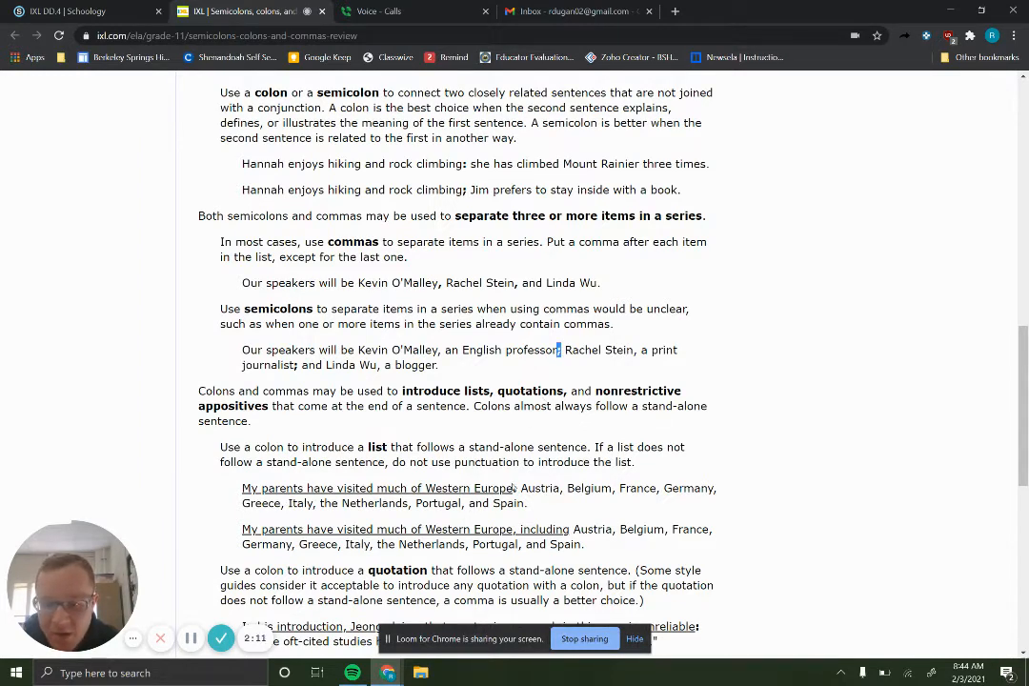
scroll(513, 487, down, 2)
scroll(505, 491, down, 2)
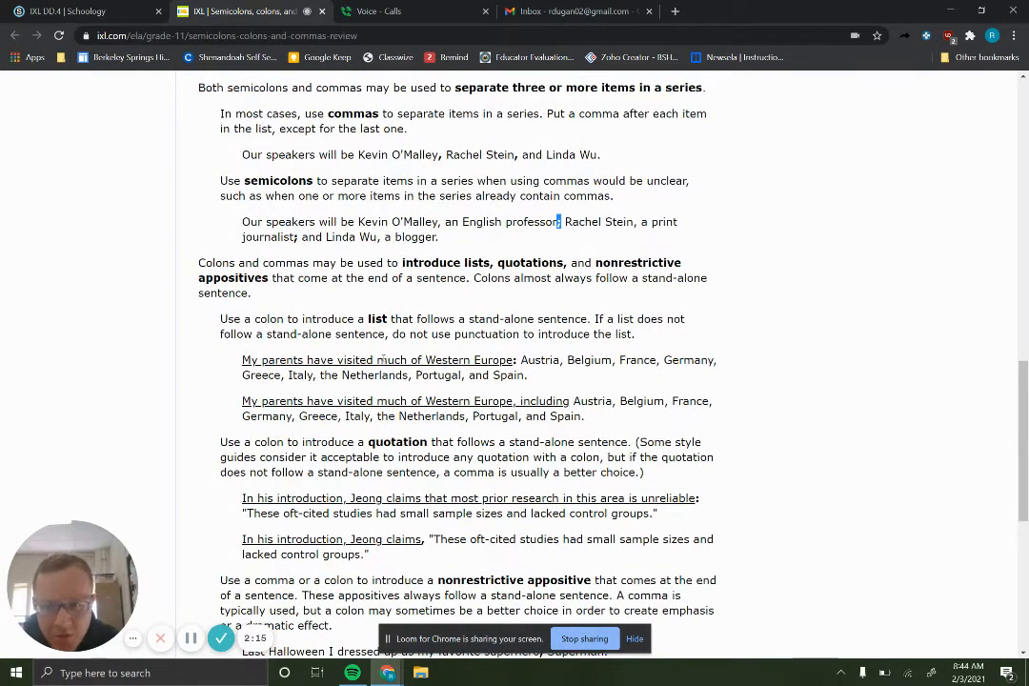
scroll(519, 374, down, 2)
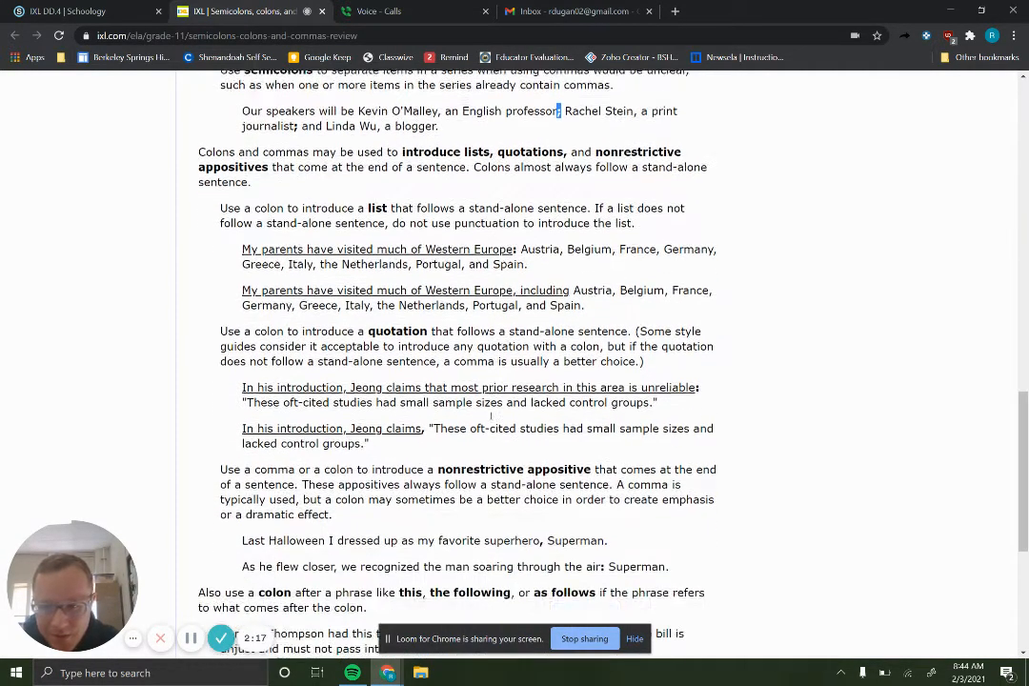
scroll(429, 362, down, 1)
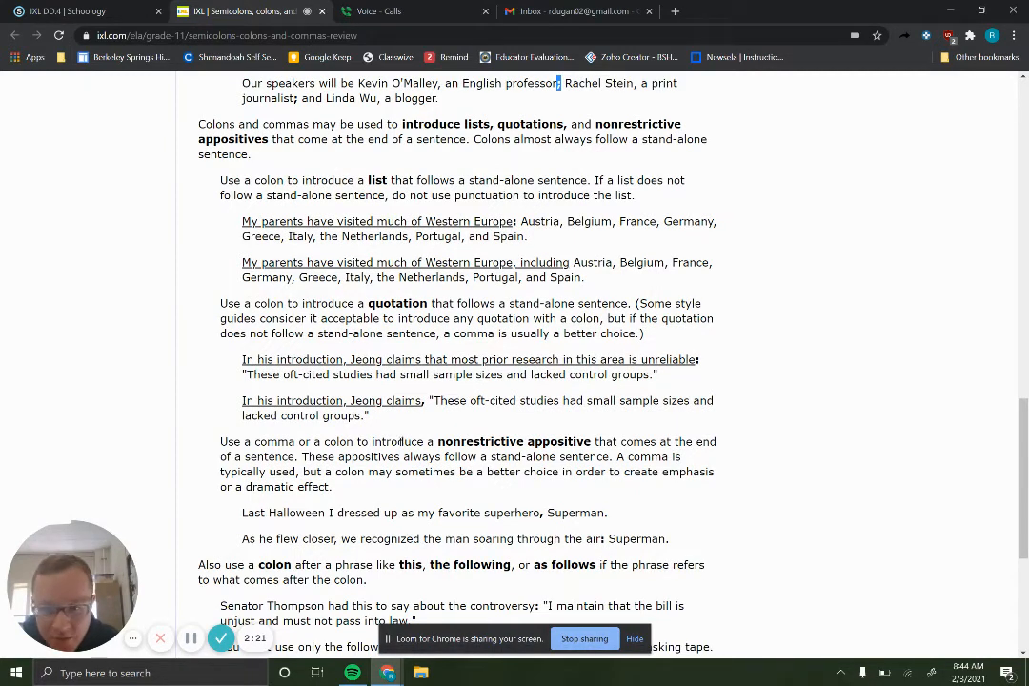
scroll(398, 442, down, 2)
scroll(426, 373, down, 1)
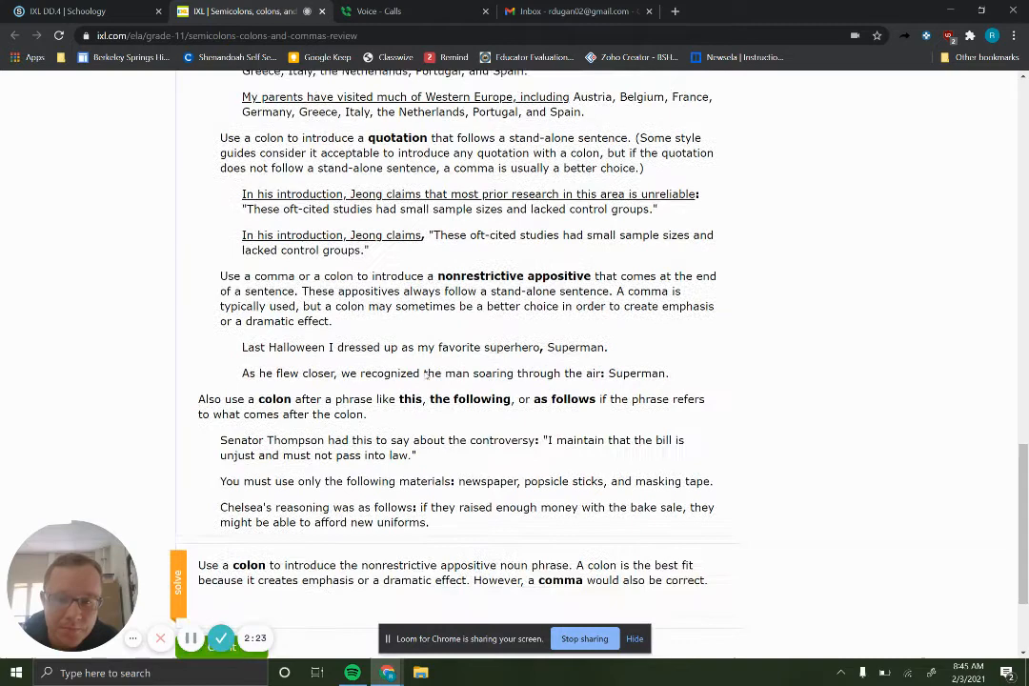
scroll(425, 373, down, 1)
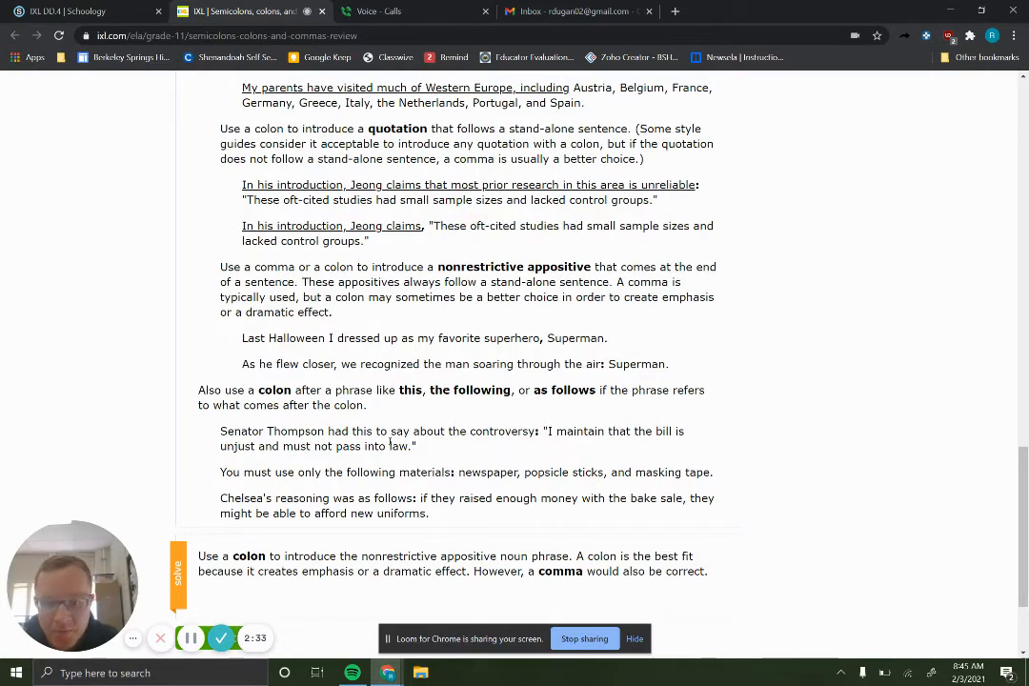
scroll(389, 440, up, 1)
scroll(388, 440, down, 1)
scroll(388, 440, up, 10)
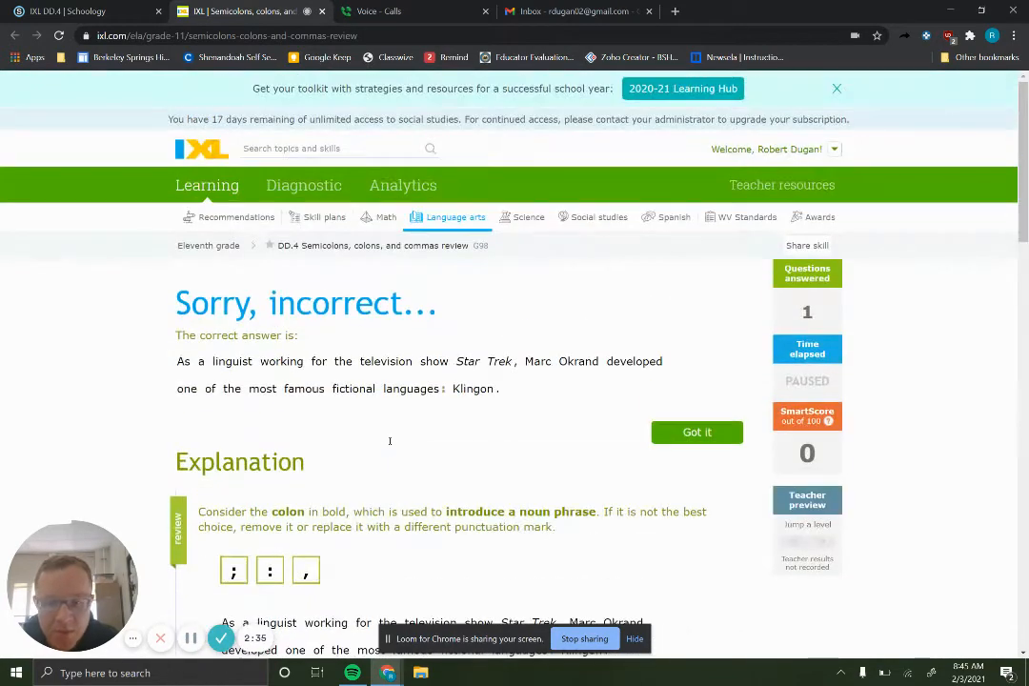
Dismiss the incorrect feedback and load the pad colon question
click(697, 432)
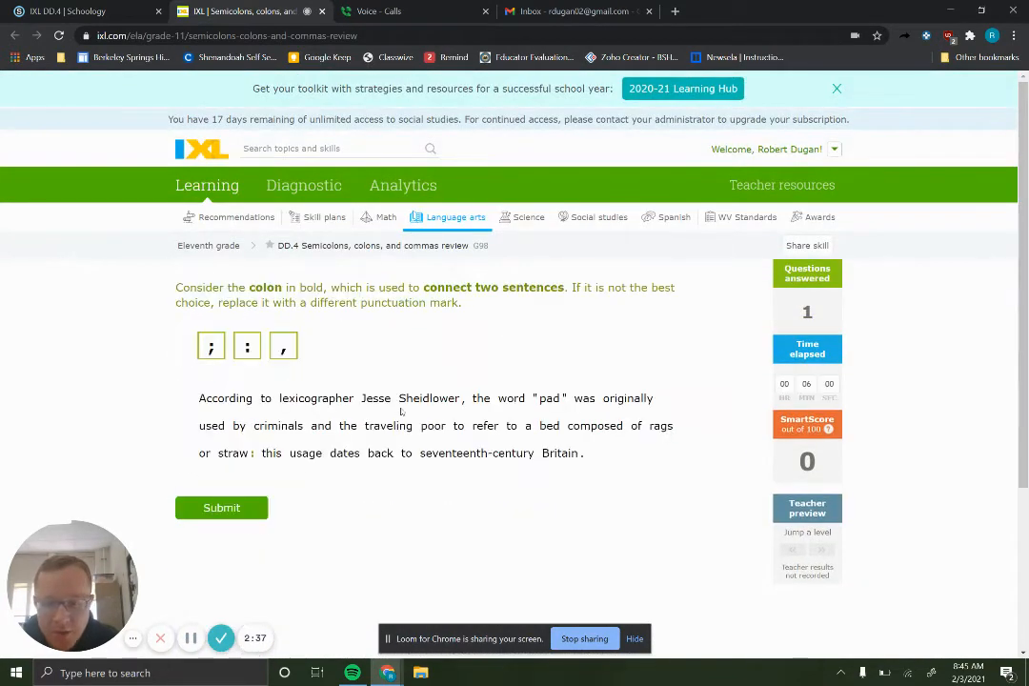
scroll(419, 381, down, 1)
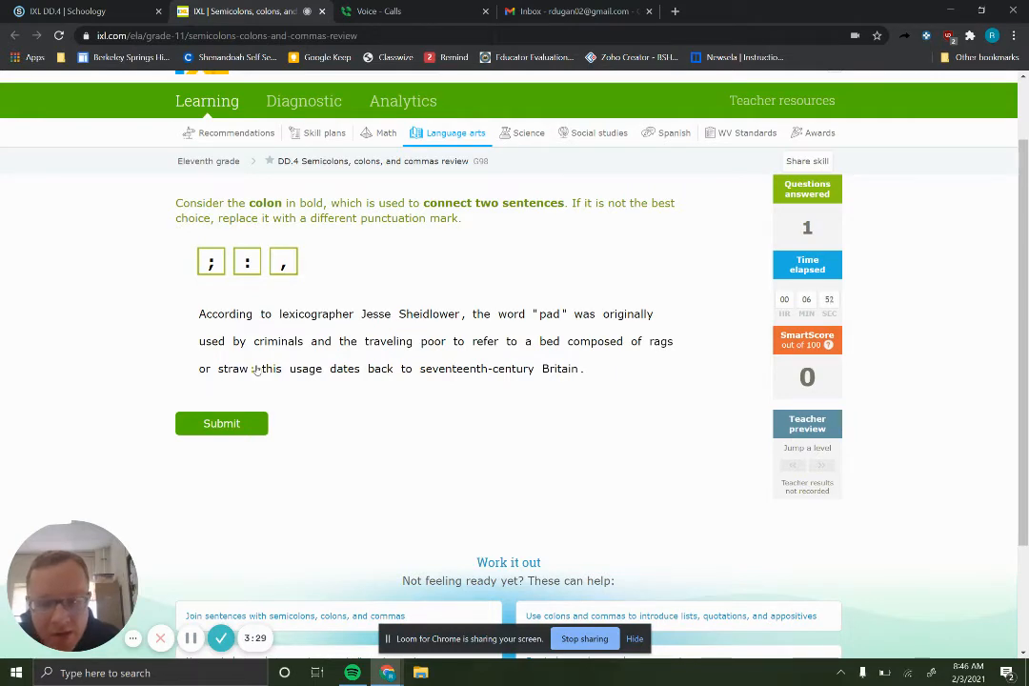
Submit the pad sentence with its colon unchanged
click(241, 429)
scroll(417, 430, down, 2)
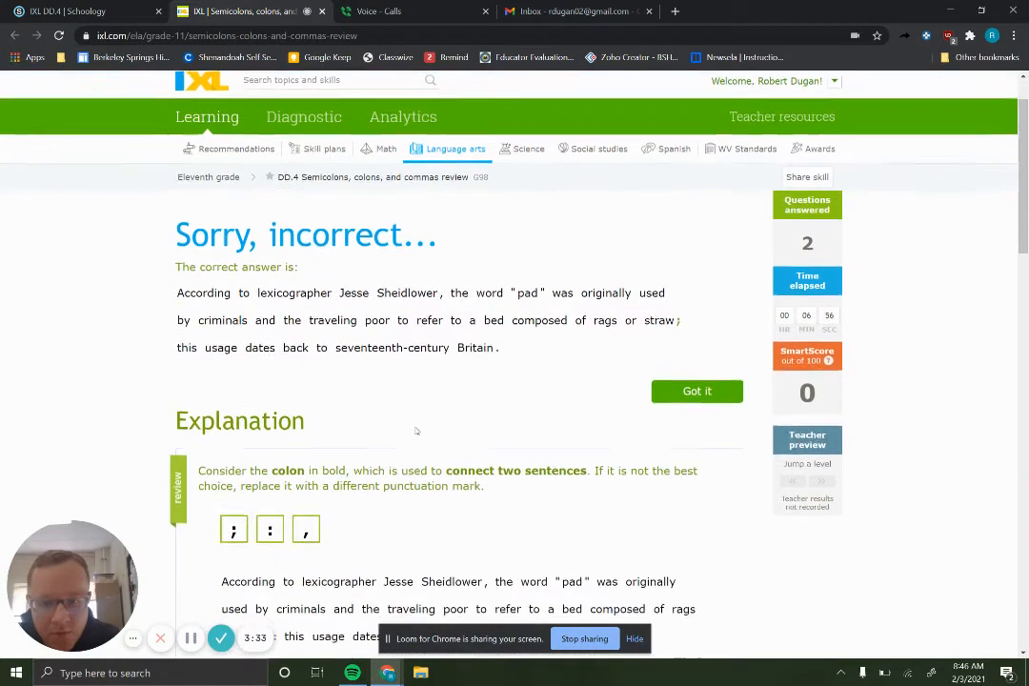
scroll(416, 431, down, 1)
scroll(416, 457, down, 2)
scroll(416, 491, down, 1)
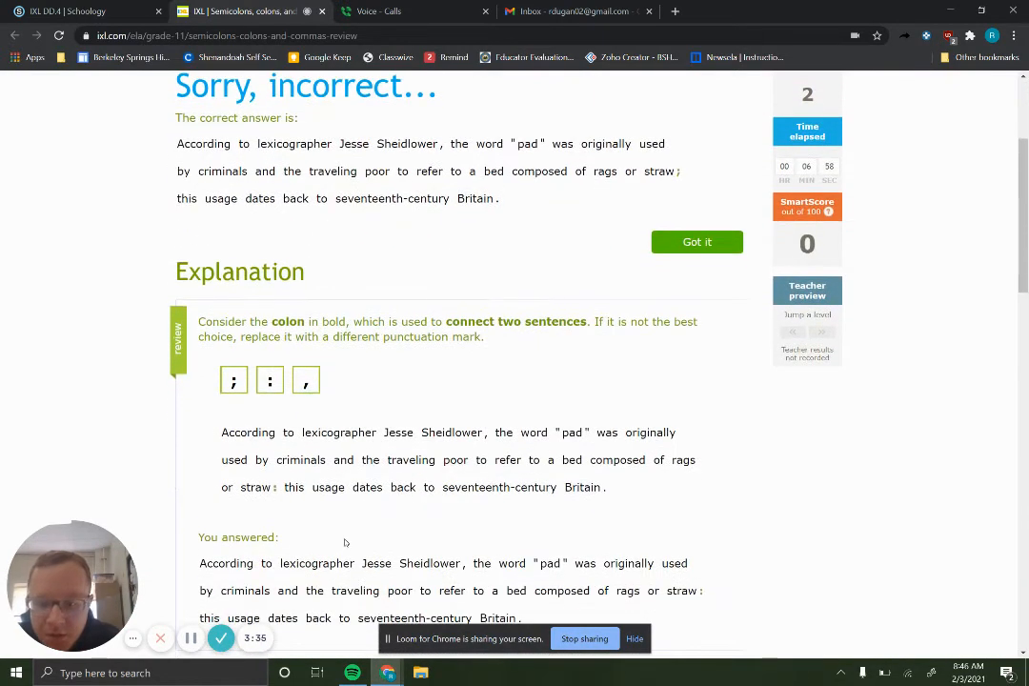
scroll(417, 492, down, 1)
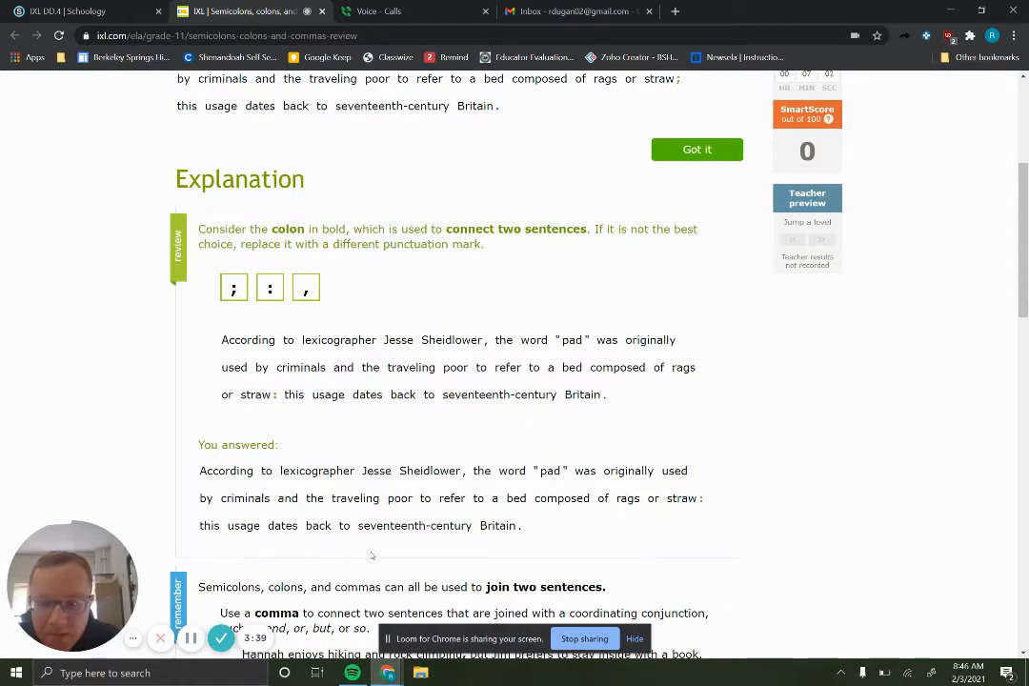
scroll(371, 554, down, 3)
scroll(371, 555, down, 2)
scroll(372, 555, down, 1)
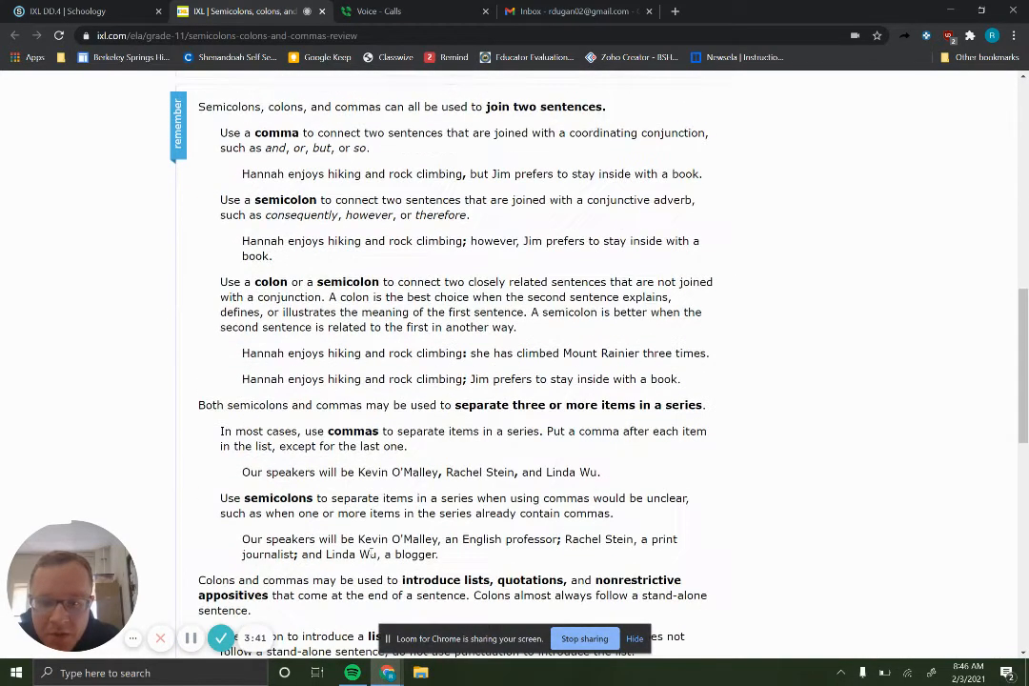
scroll(372, 554, down, 2)
scroll(371, 429, up, 10)
scroll(413, 299, up, 3)
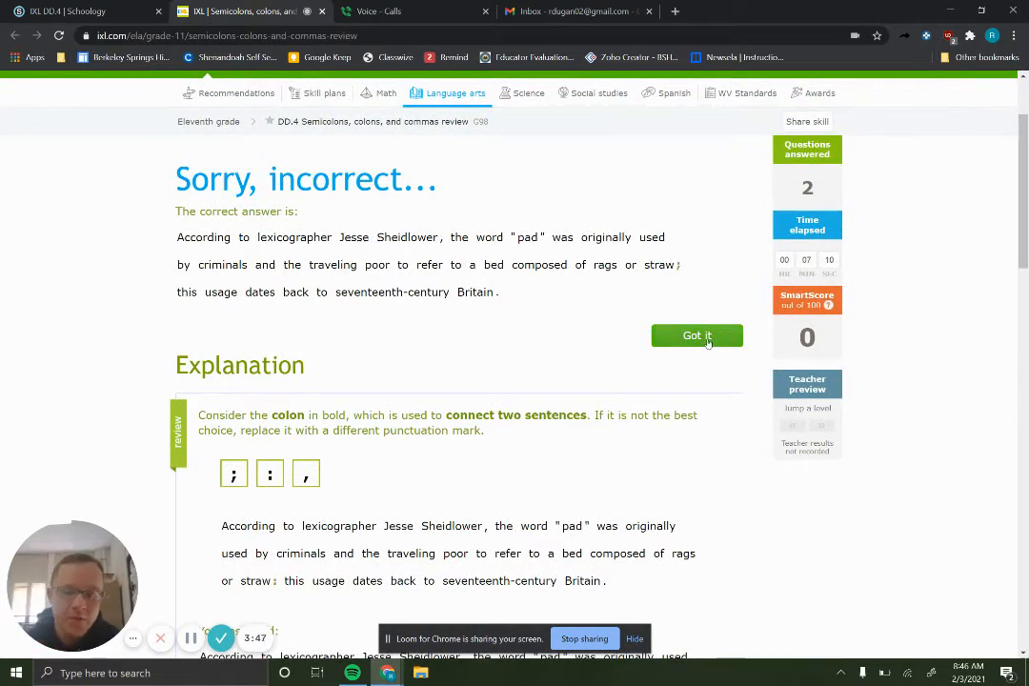
Load the library-list question and replace the commas after archives and stories with semicolons
click(706, 340)
scroll(545, 377, down, 2)
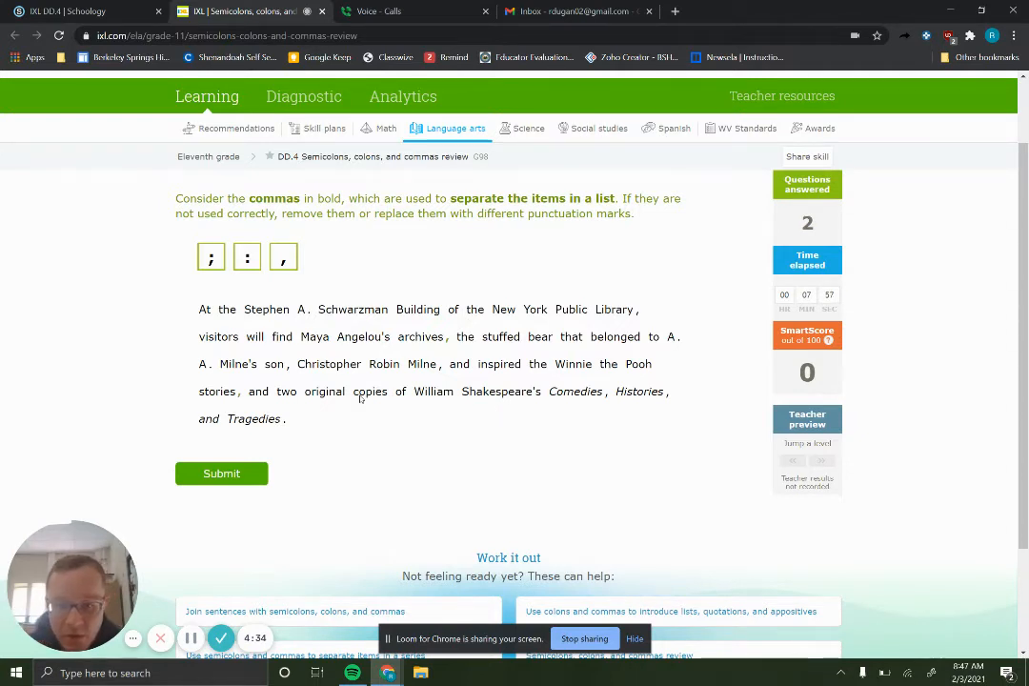
click(446, 338)
click(209, 257)
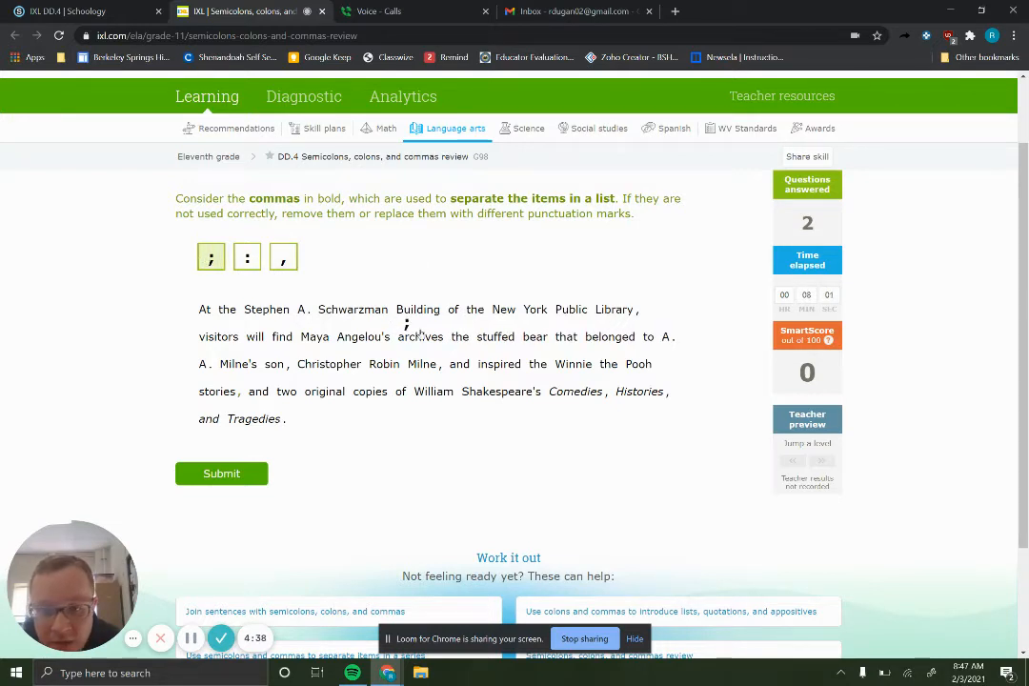
click(444, 336)
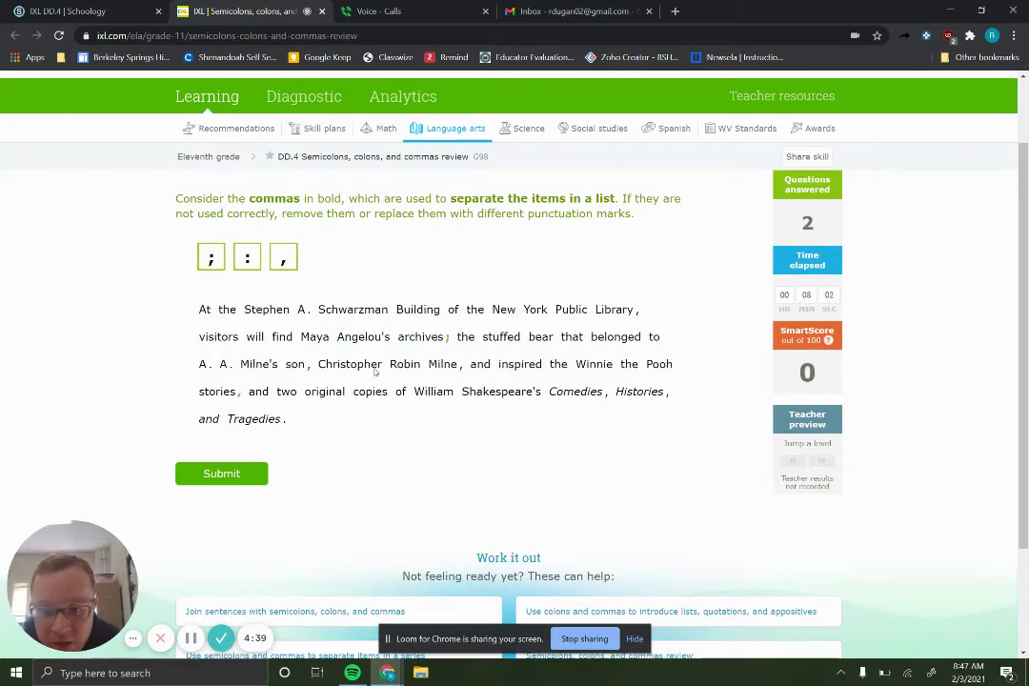
click(241, 393)
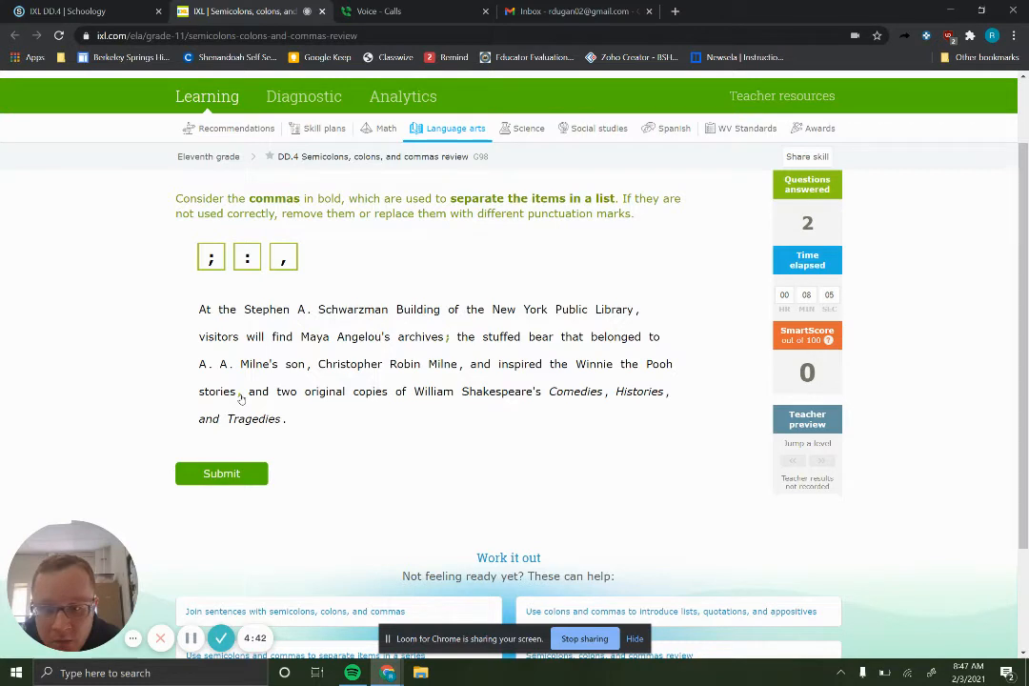
click(210, 257)
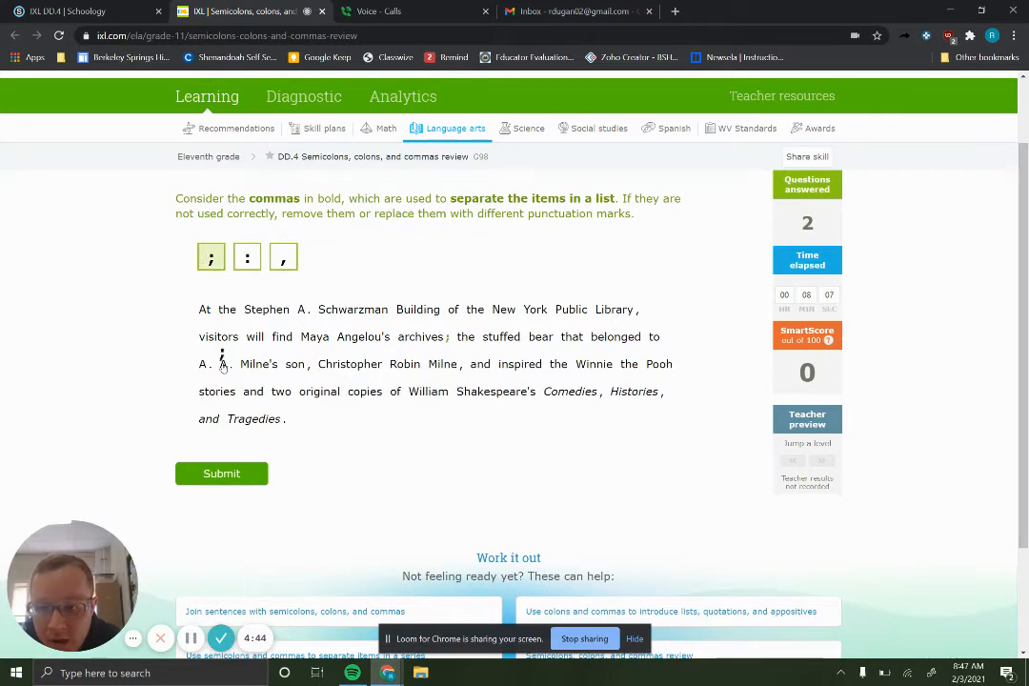
click(238, 391)
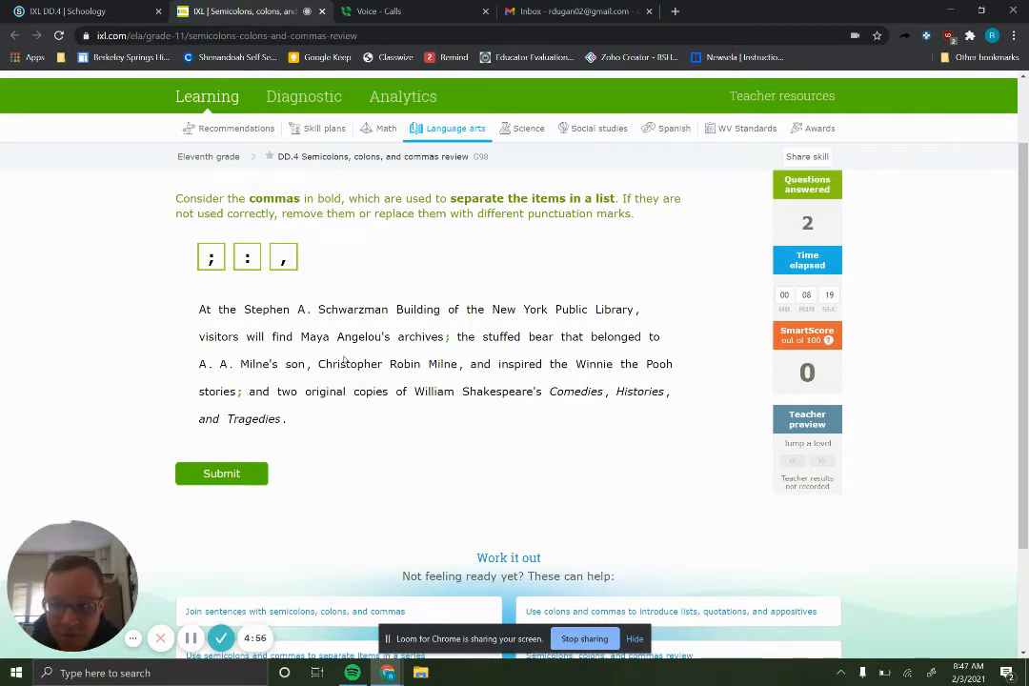
Submit the library list, then replace the comma after remark with a colon and submit it
click(221, 474)
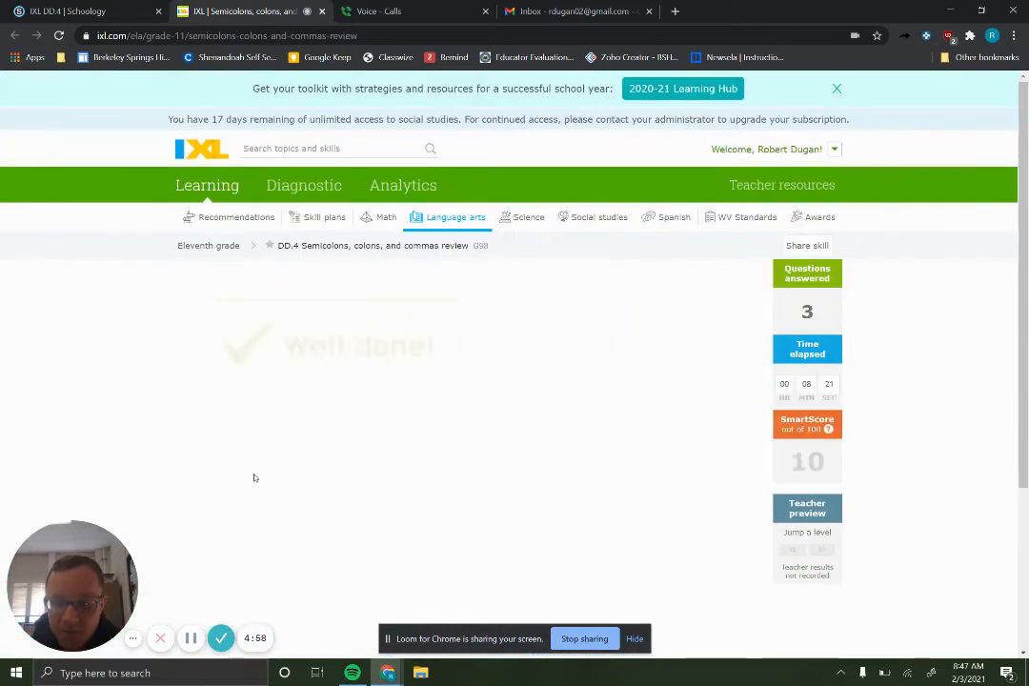
scroll(415, 488, down, 1)
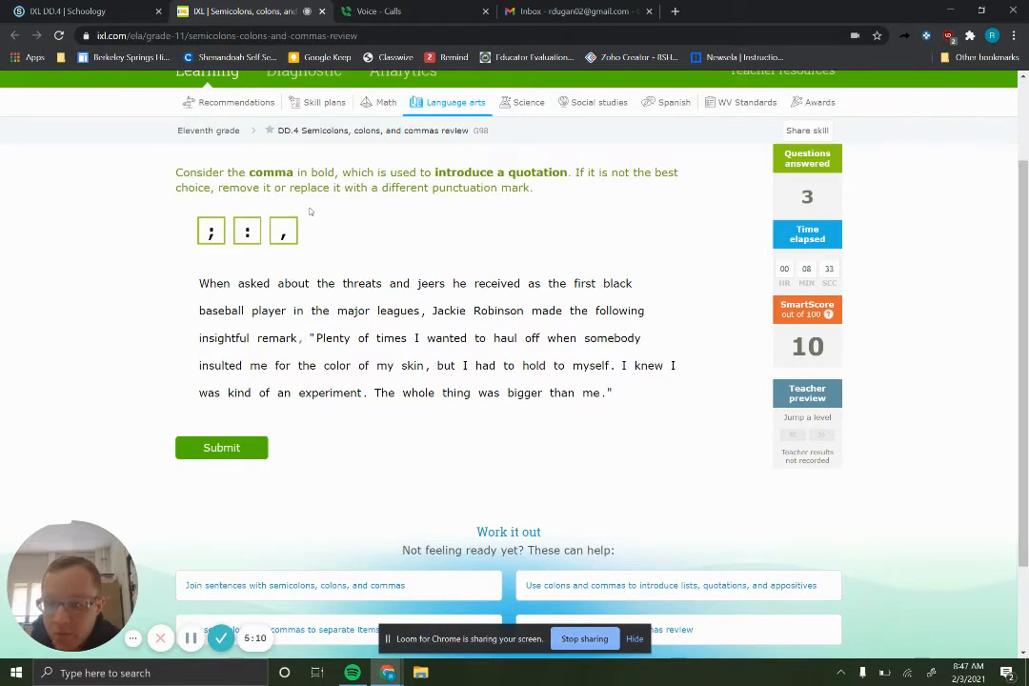
click(301, 339)
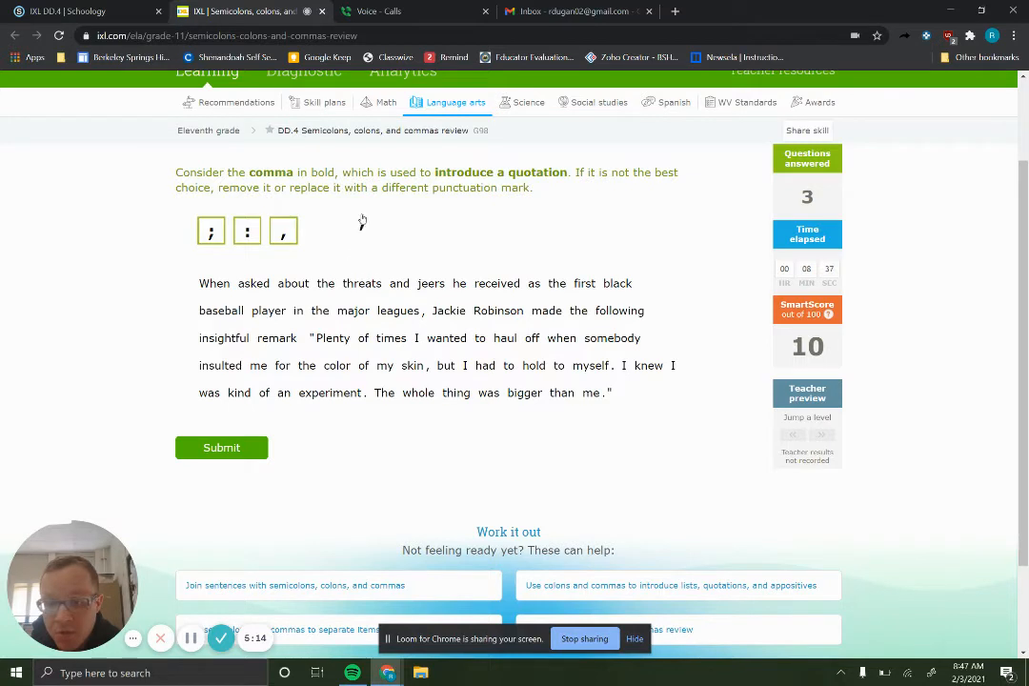
drag(247, 230, 301, 339)
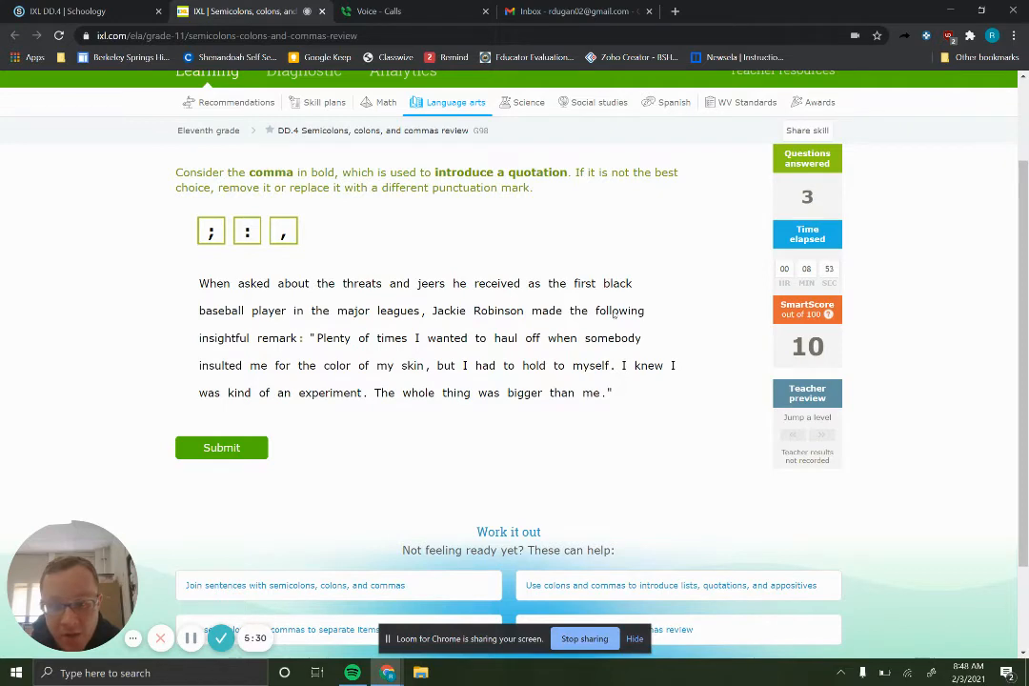
click(301, 338)
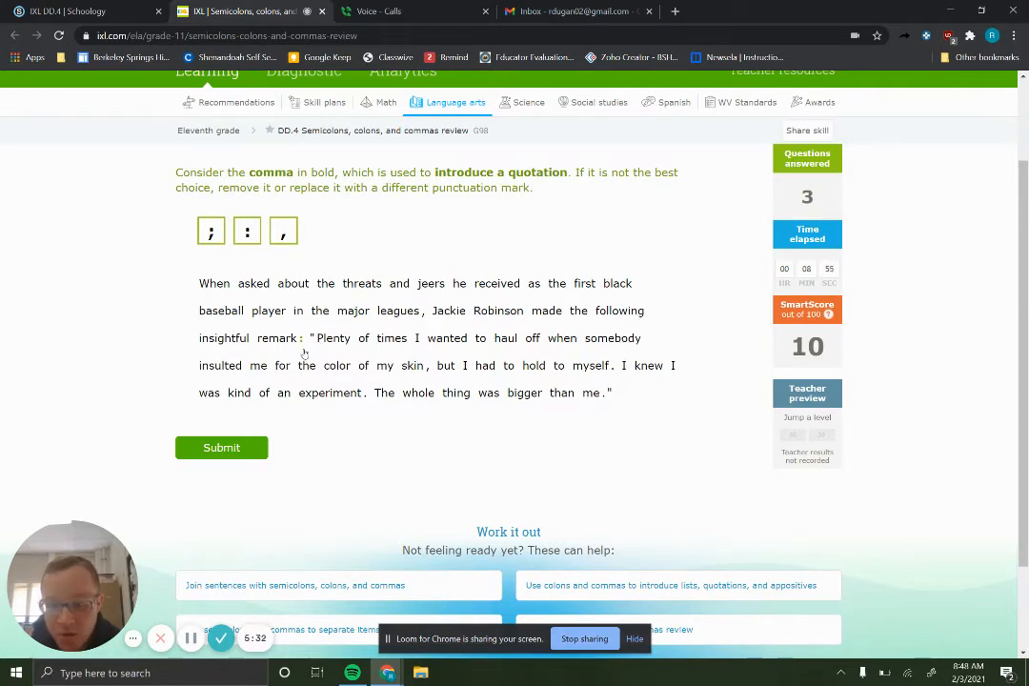
click(256, 448)
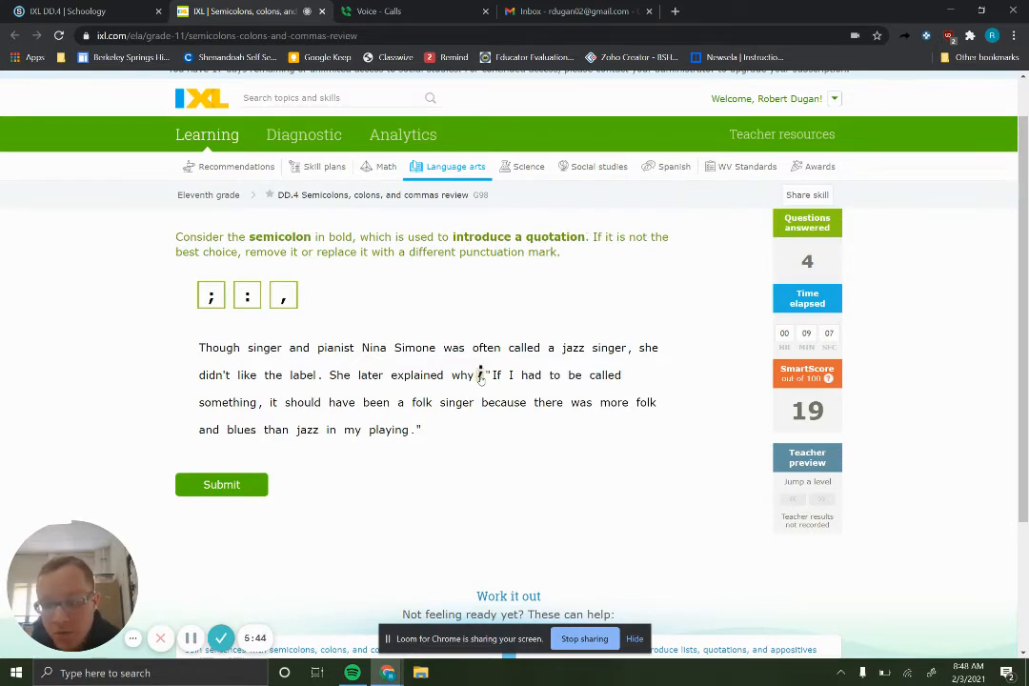
Replace the semicolon after why with a colon and submit the Nina Simone answer
click(479, 376)
click(247, 295)
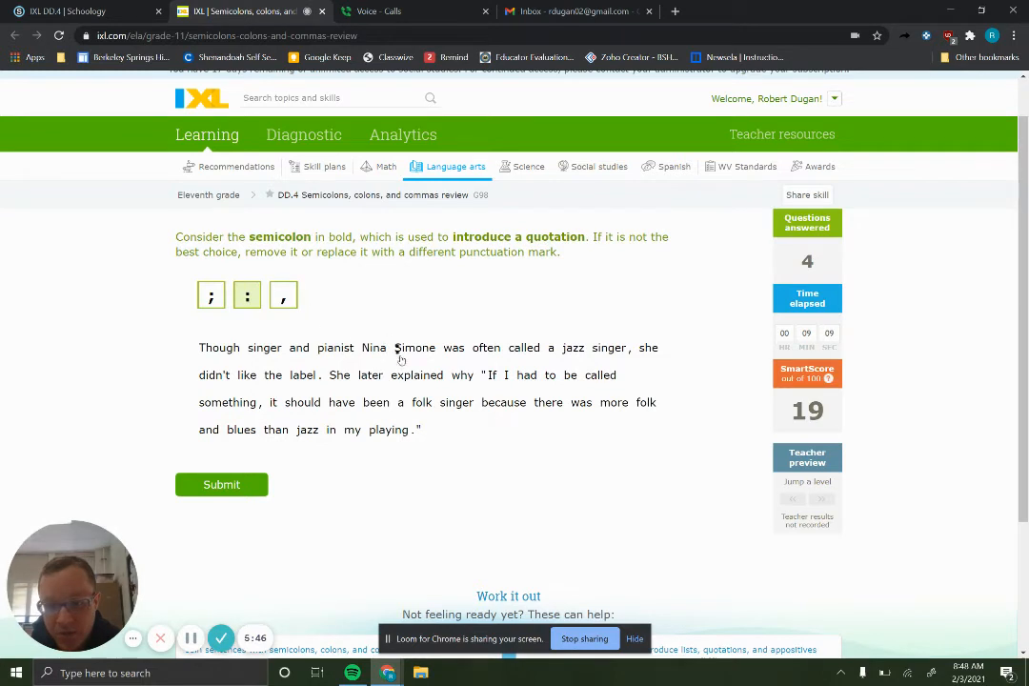
click(479, 376)
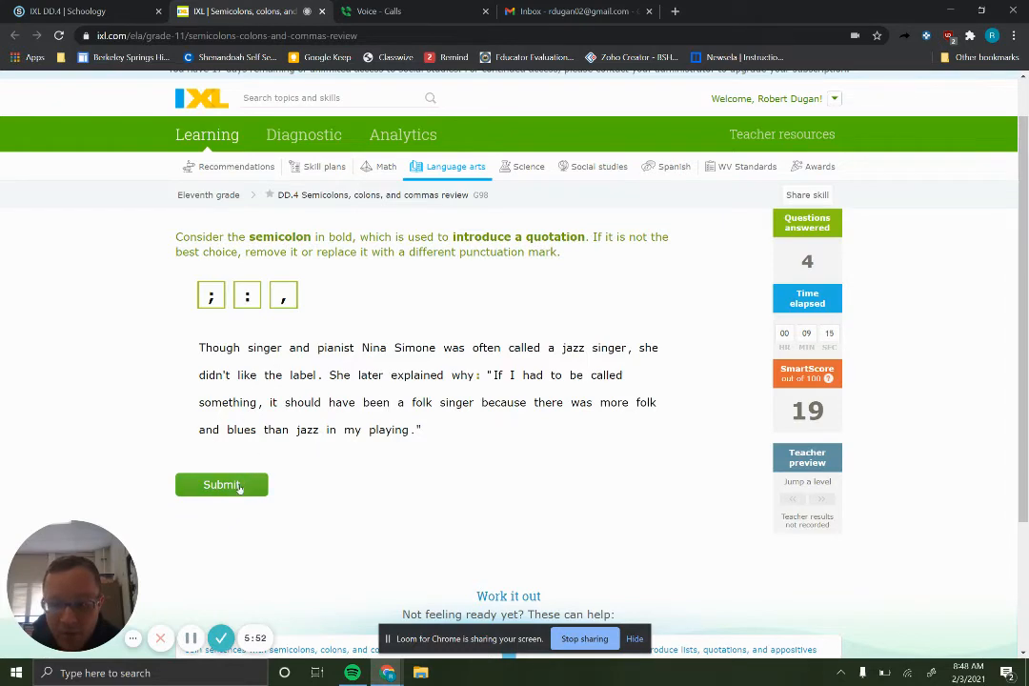
click(221, 484)
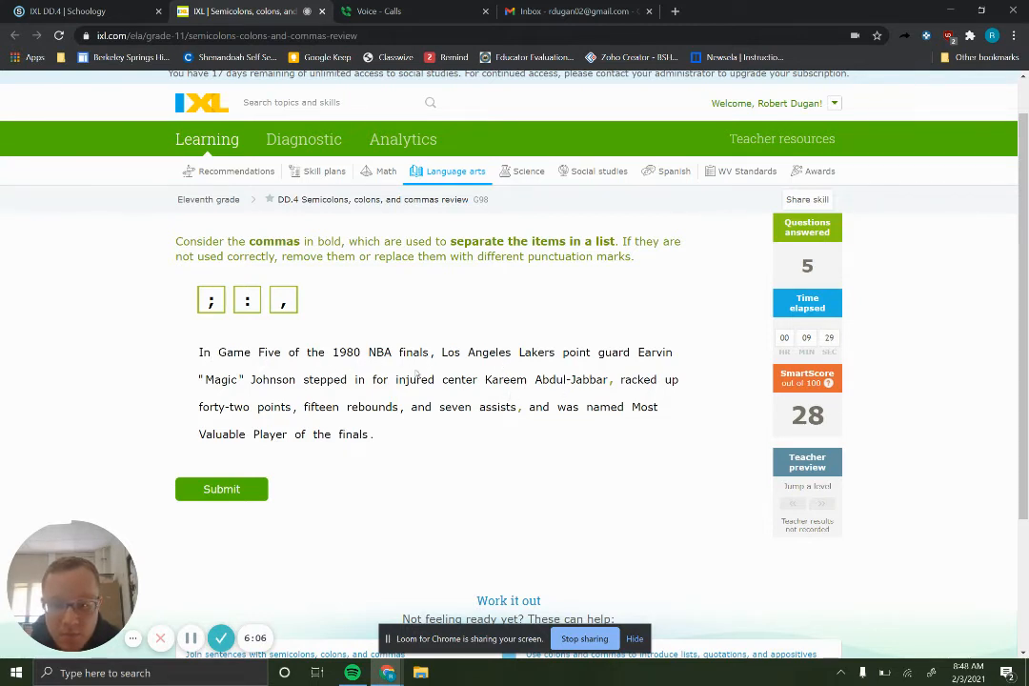
Put semicolons after Abdul-Jabbar and assists and submit the Magic Johnson answer
click(613, 386)
click(211, 301)
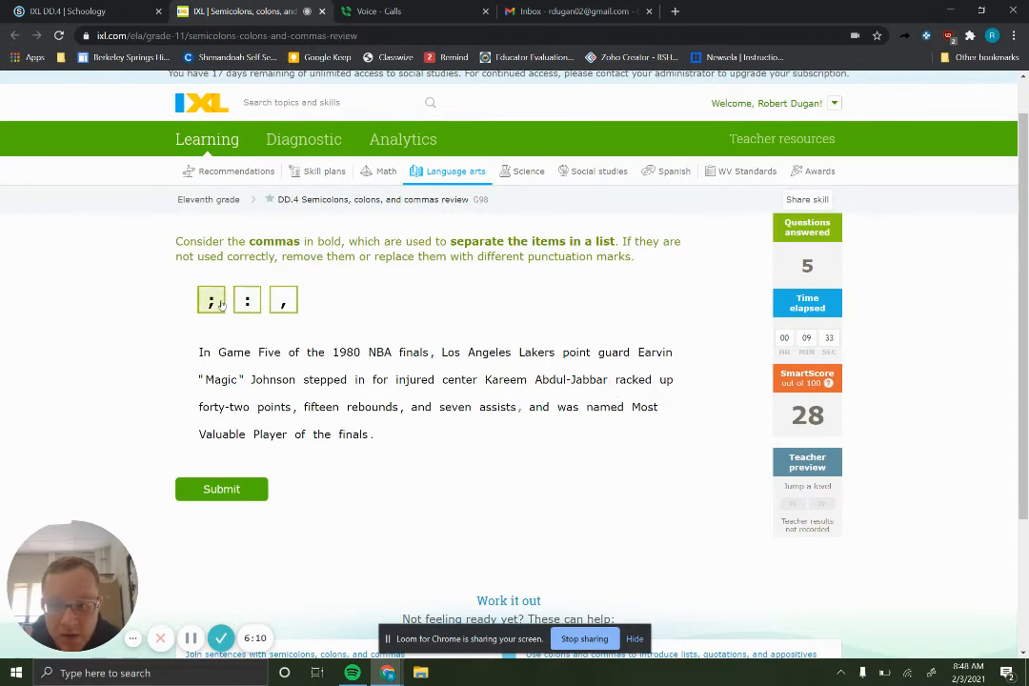
click(613, 381)
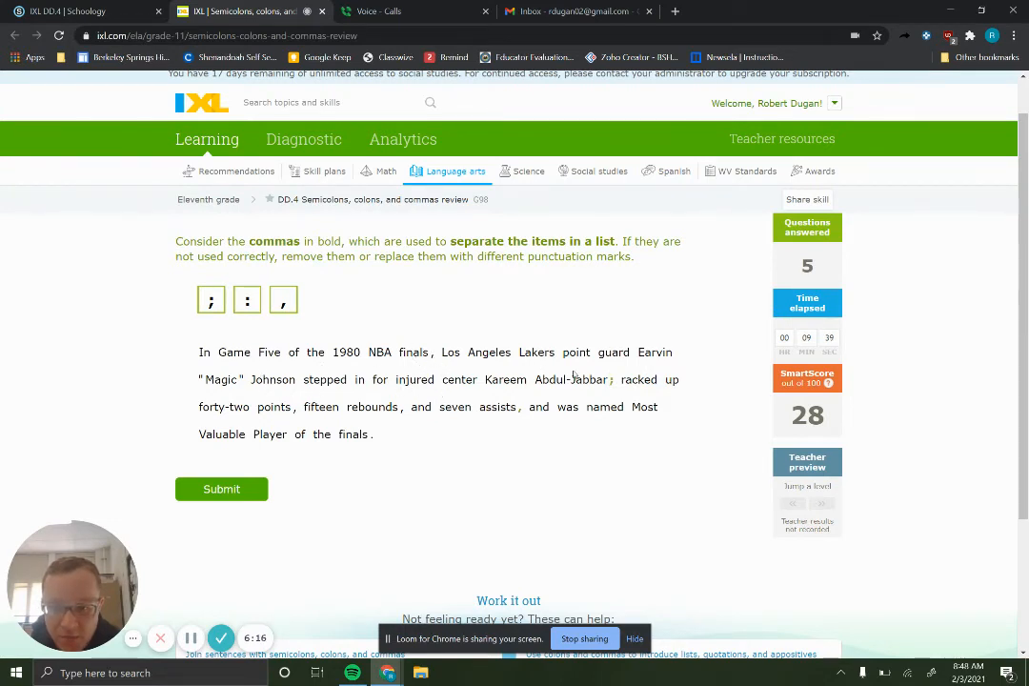
click(521, 412)
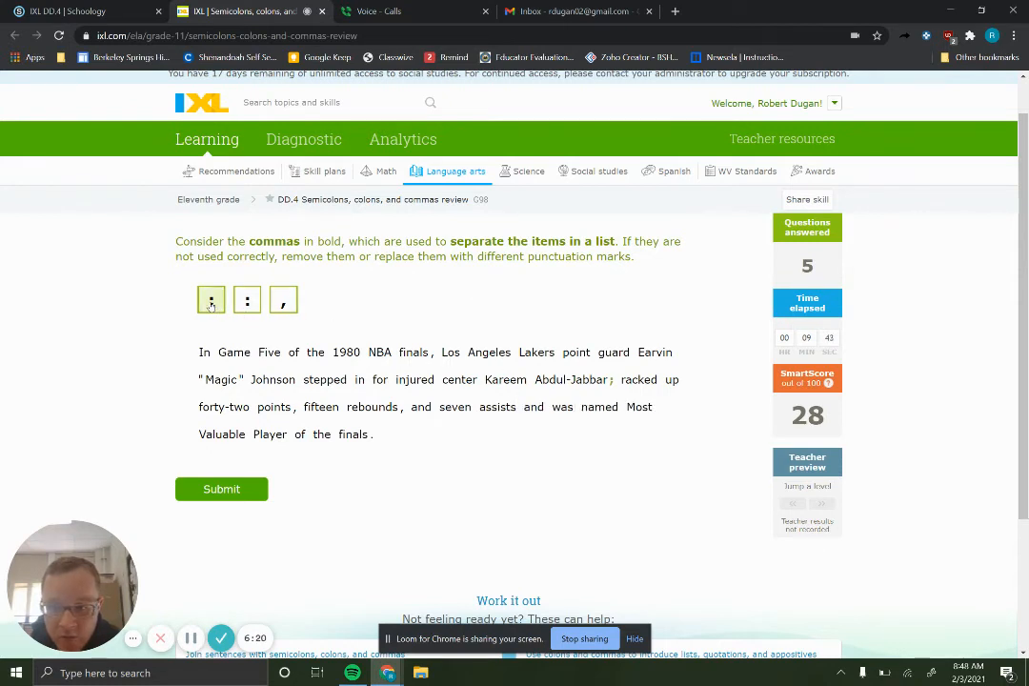
mouse_move(211, 301)
mouse_down()
mouse_move(562, 383)
mouse_move(521, 410)
mouse_up()
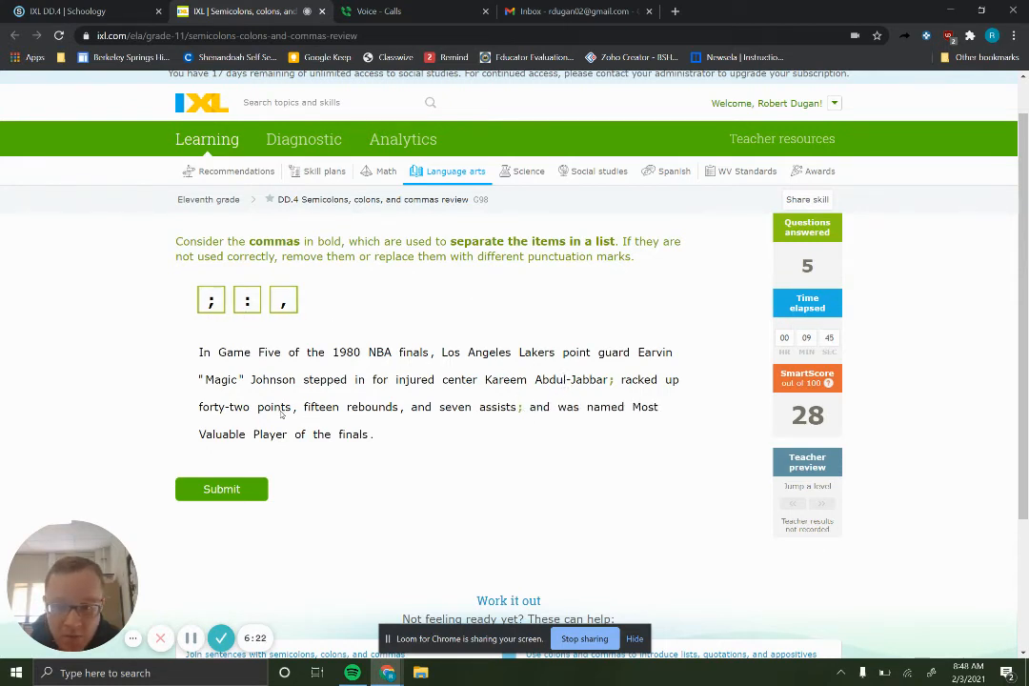
click(246, 489)
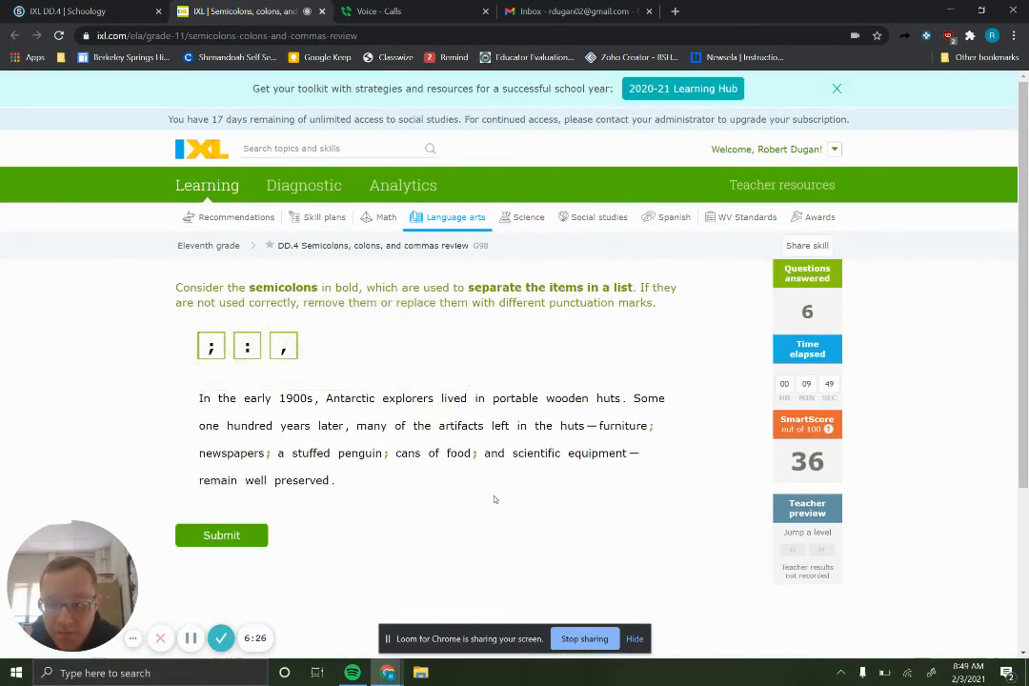
scroll(494, 498, down, 1)
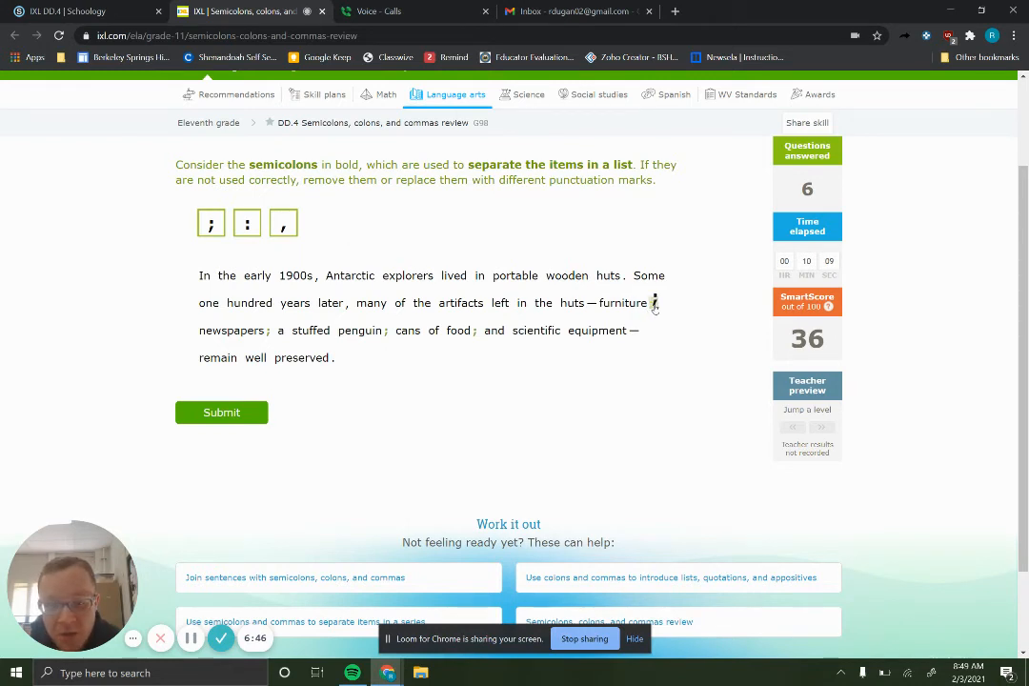
Swap the semicolons after furniture, newspapers, penguin and food for commas and submit
click(651, 304)
drag(285, 221, 651, 302)
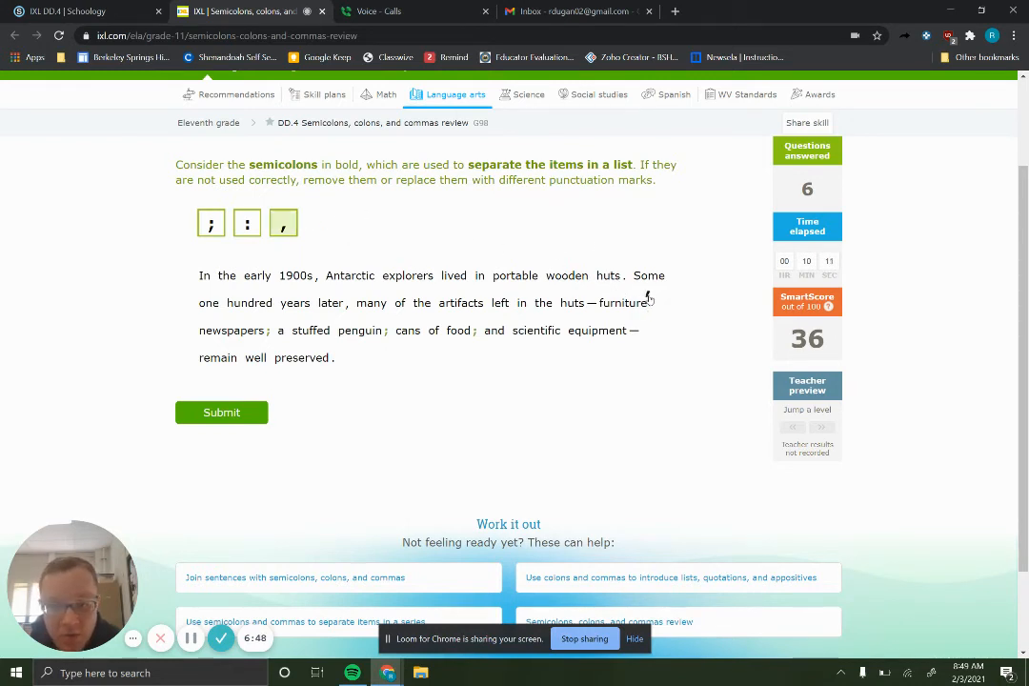
click(269, 331)
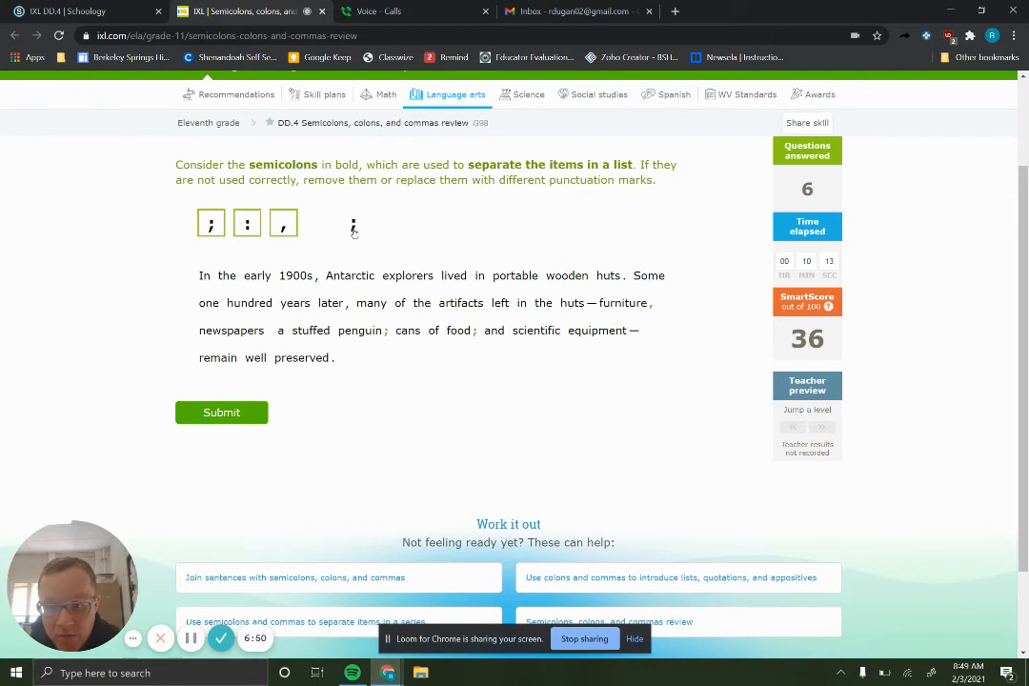
click(284, 224)
drag(276, 323, 270, 331)
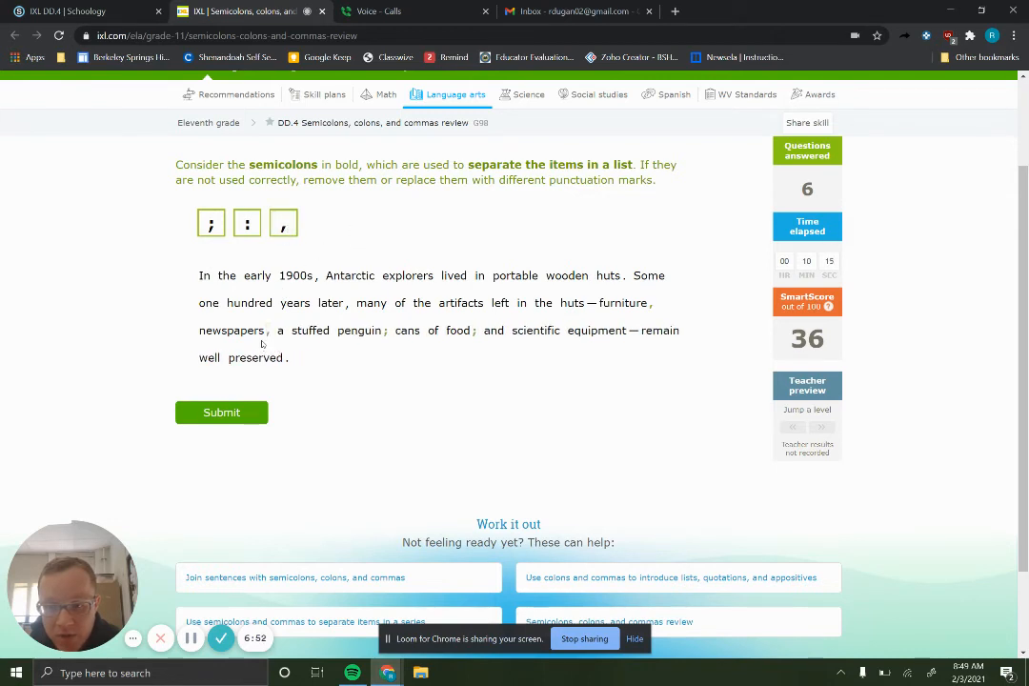
click(389, 332)
click(284, 227)
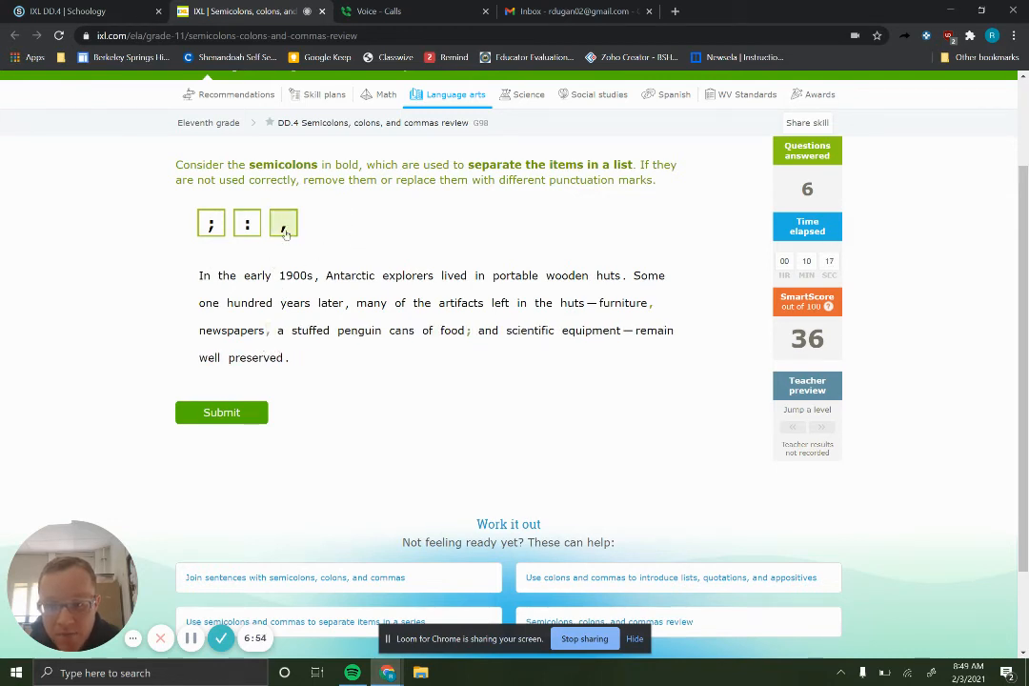
click(389, 333)
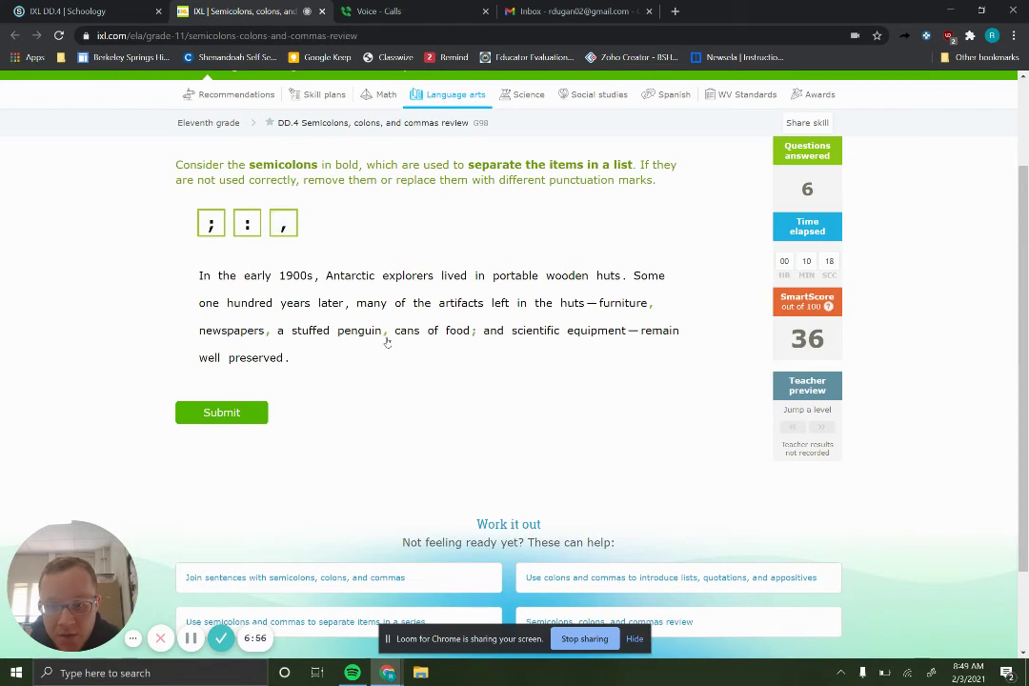
click(474, 332)
click(283, 225)
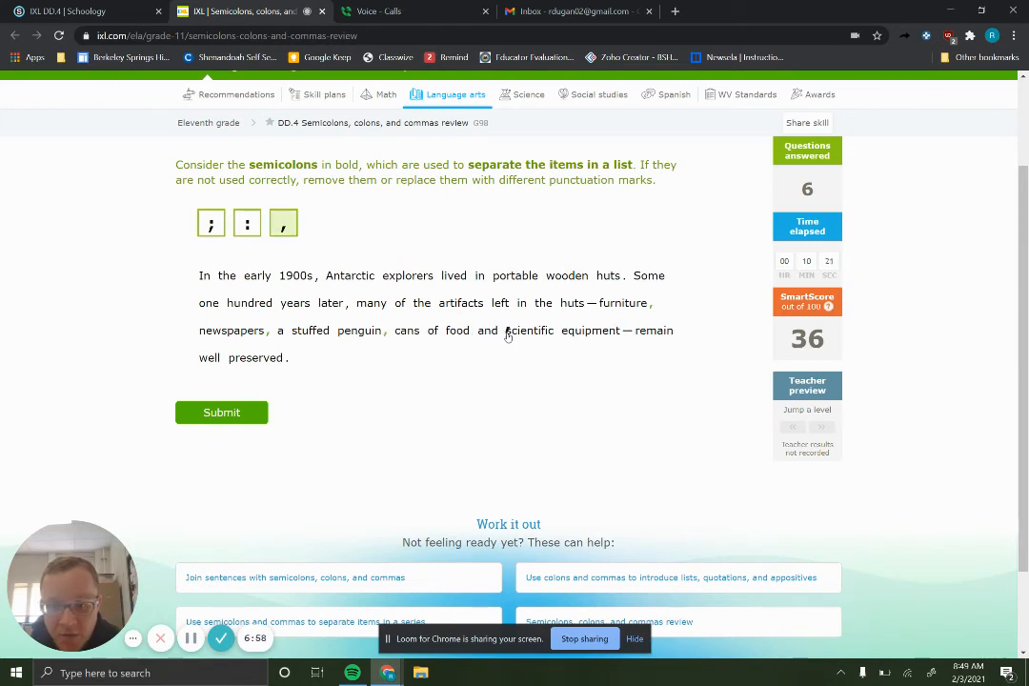
click(475, 332)
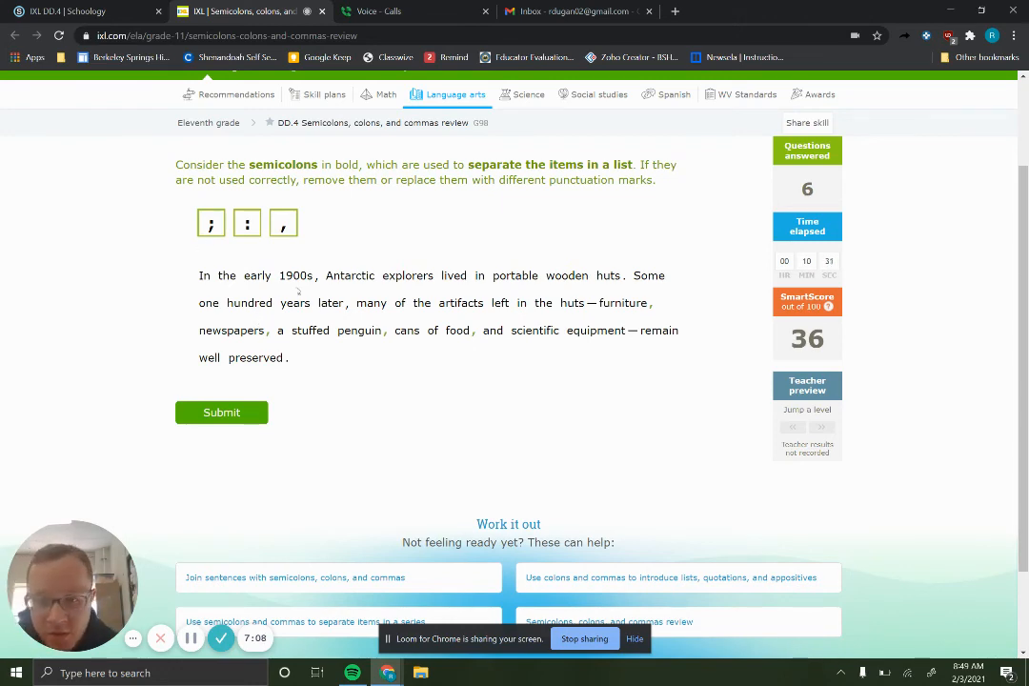
click(222, 412)
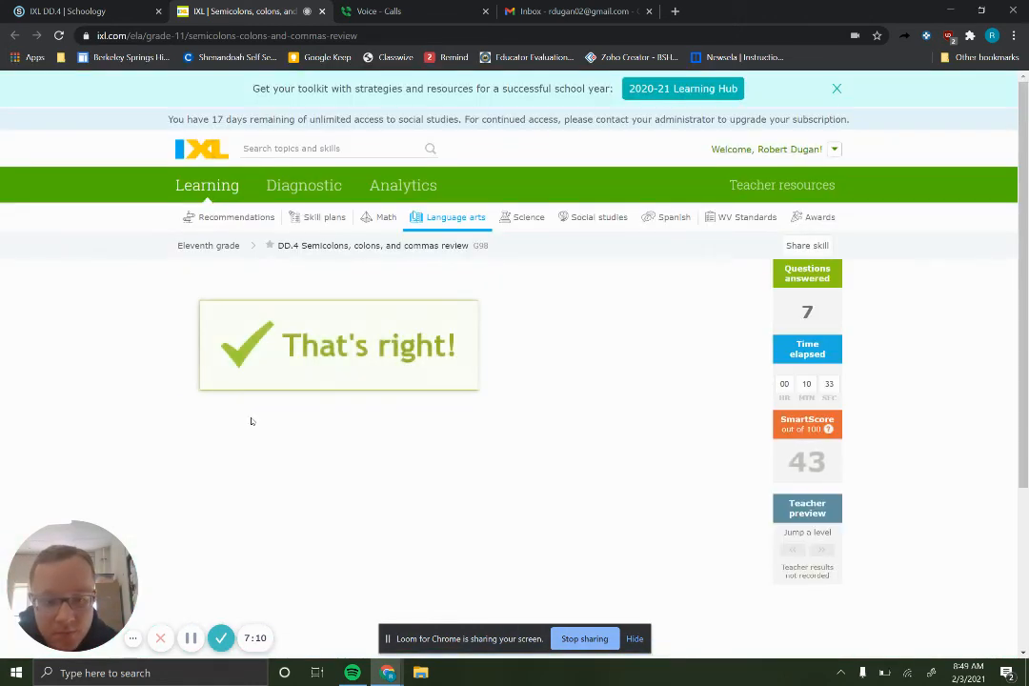
scroll(315, 508, down, 1)
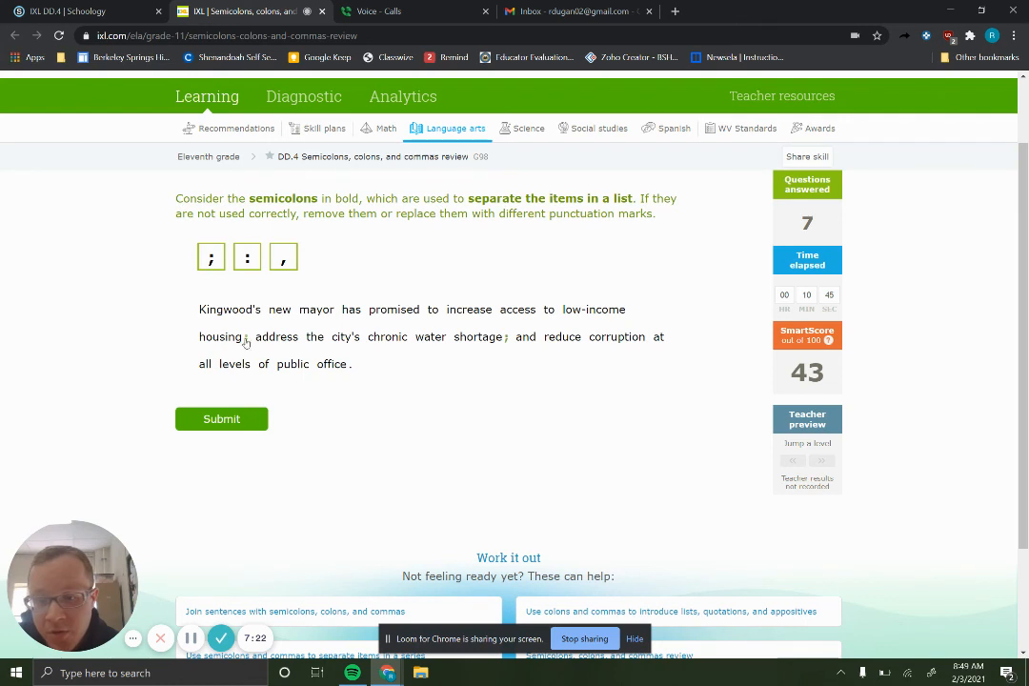
Replace the semicolons after housing and shortage with commas and submit the mayor sentence
mouse_move(245, 337)
mouse_down()
mouse_move(329, 275)
mouse_move(275, 279)
mouse_move(235, 363)
mouse_move(424, 405)
mouse_up()
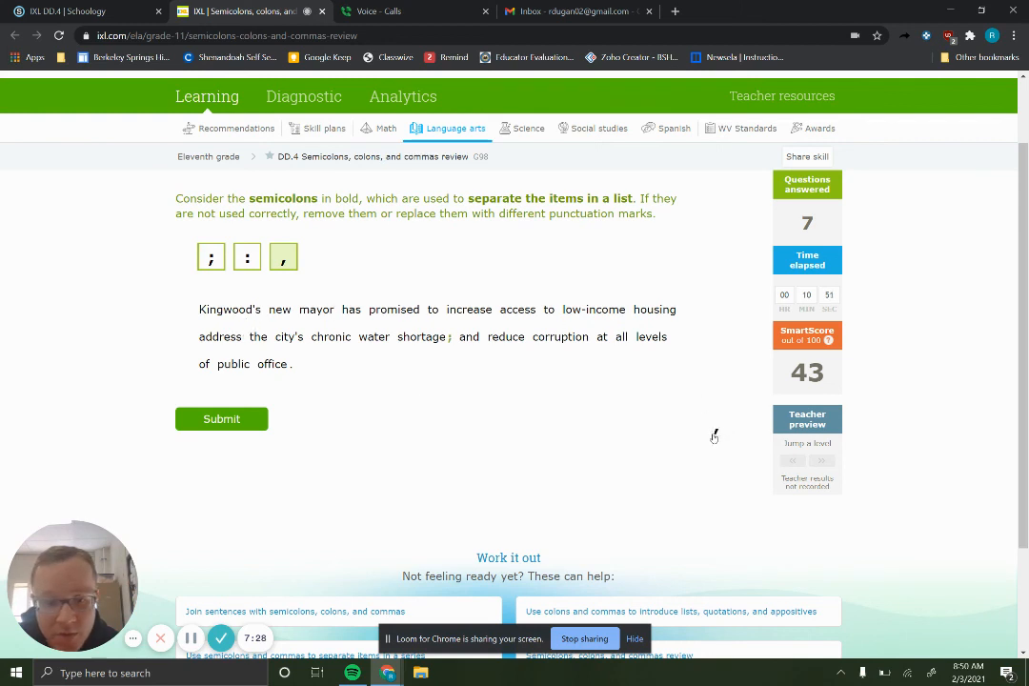
drag(424, 405, 680, 314)
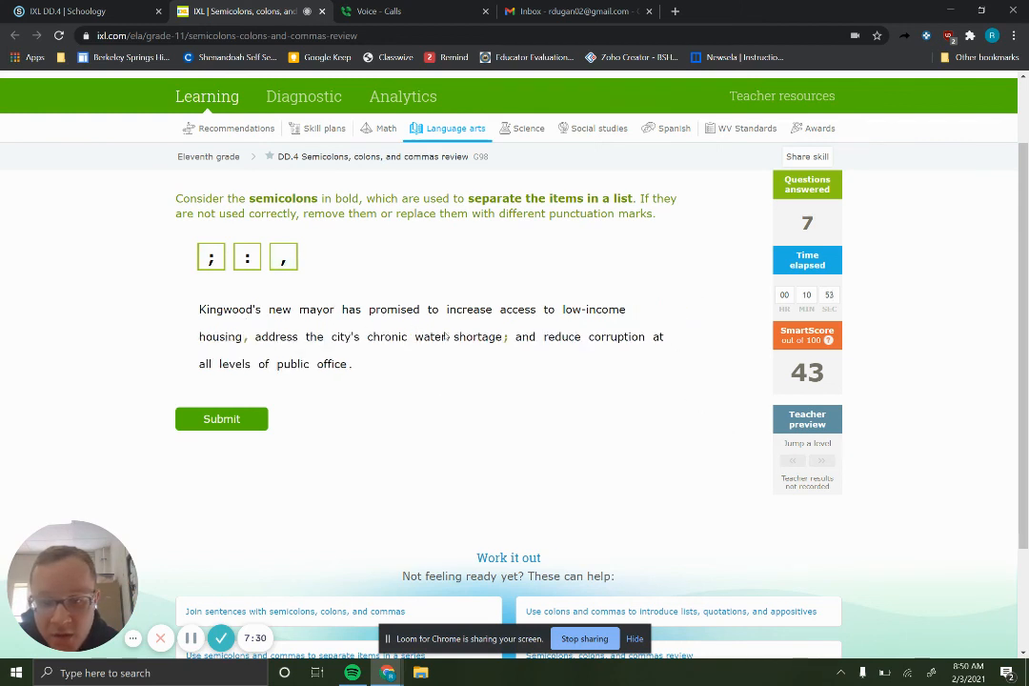
click(507, 339)
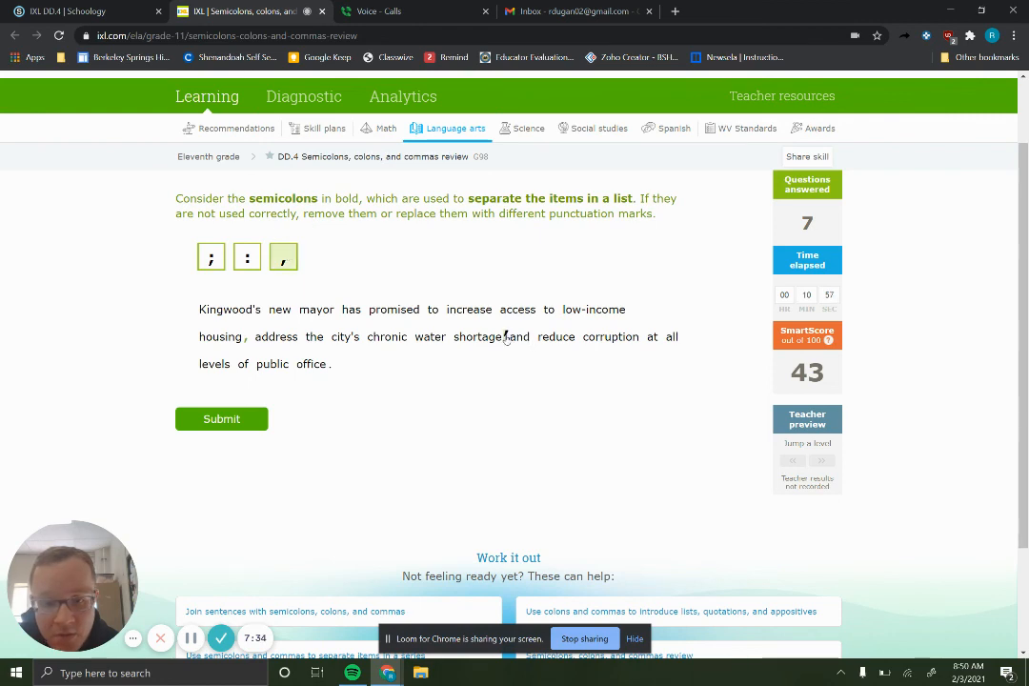
drag(283, 258, 505, 337)
click(221, 418)
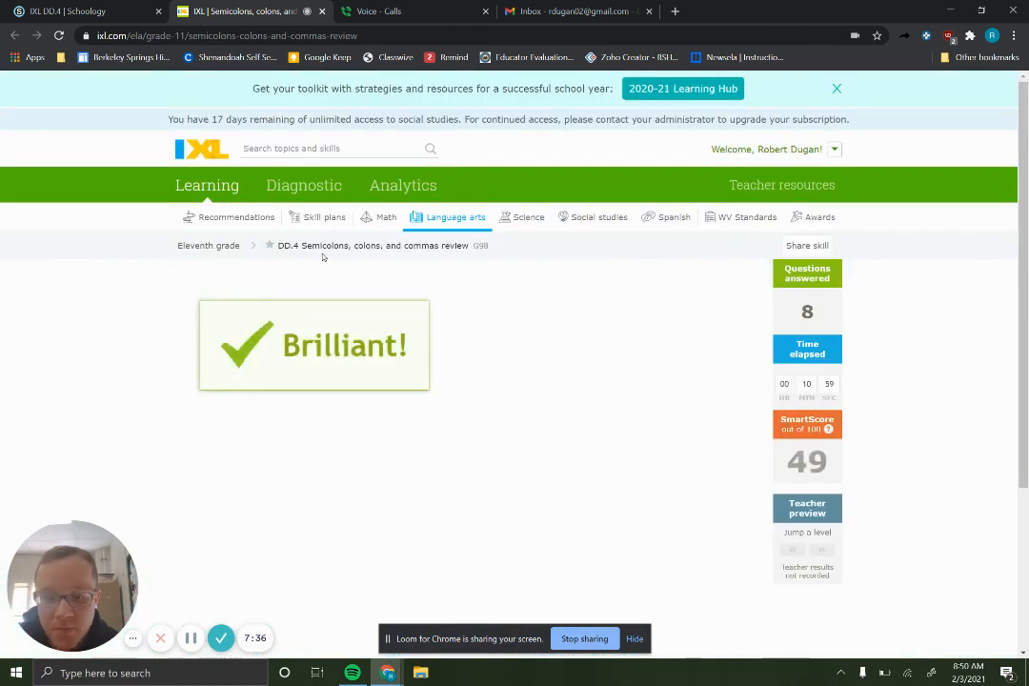